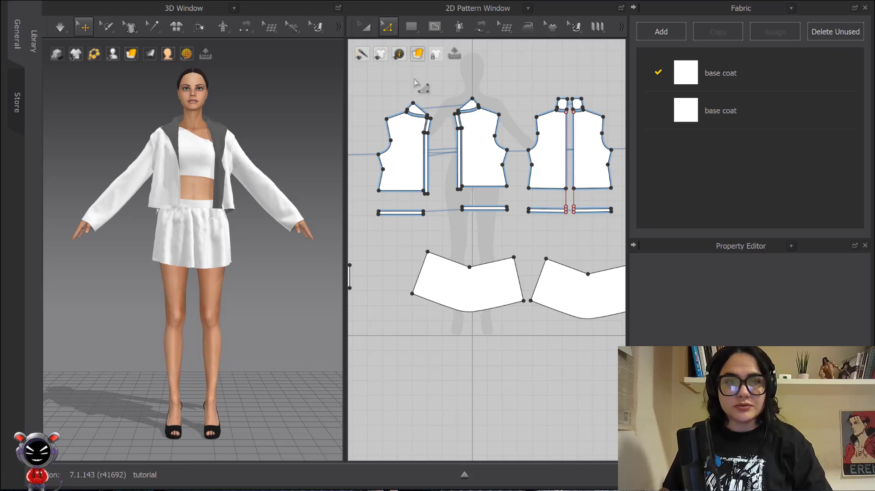
pyautogui.click(390, 29)
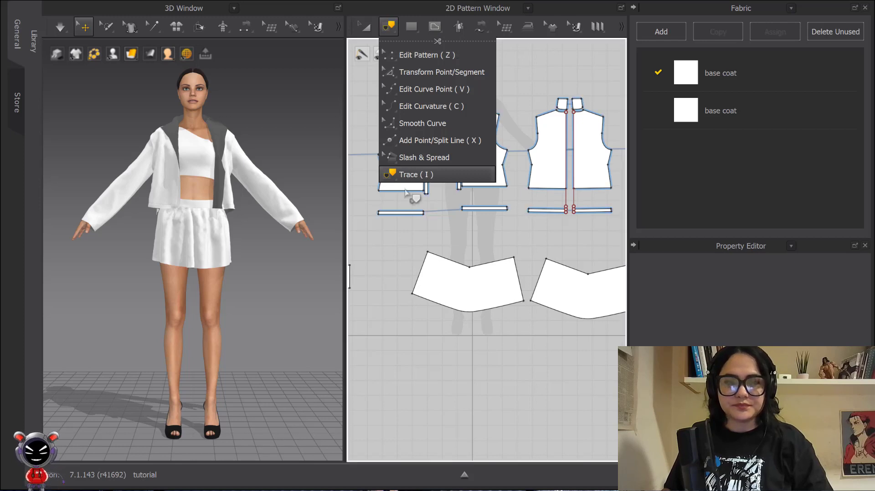
pyautogui.click(410, 174)
pyautogui.scroll(-4, 492, 212)
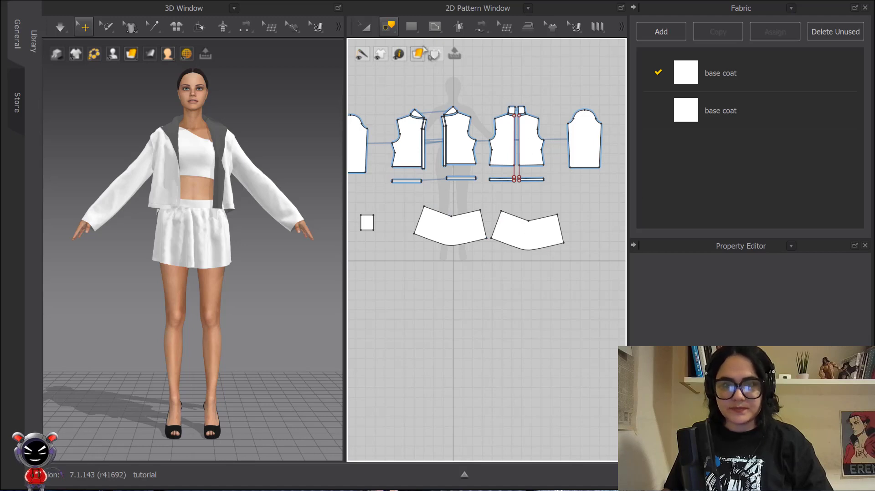
pyautogui.click(371, 31)
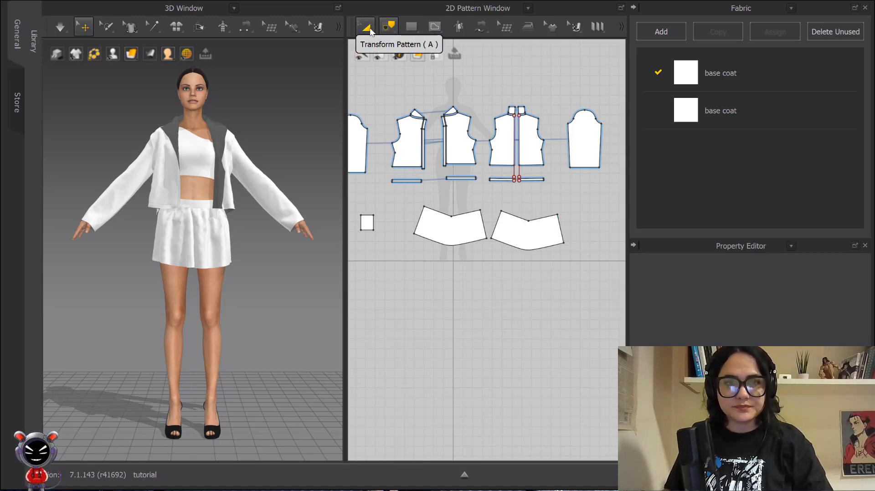
pyautogui.click(411, 30)
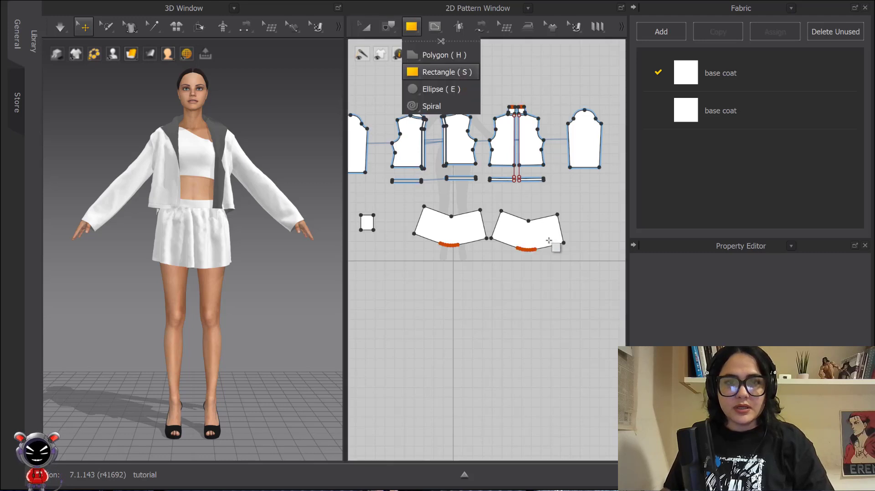
pyautogui.scroll(4, 550, 242)
pyautogui.moveTo(551, 298); pyautogui.dragTo(460, 119, button='middle')
pyautogui.scroll(3, 416, 114)
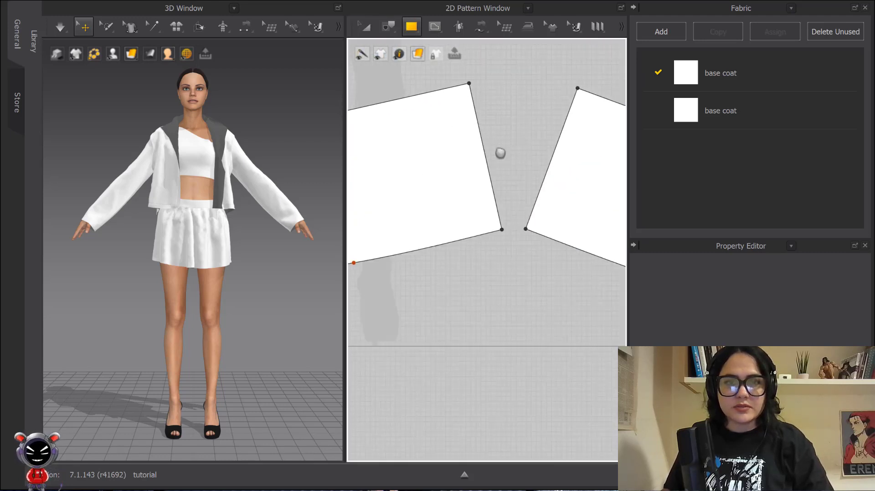
# Examine the skirt's side seam on the avatar and check which pattern pieces meet there.
pyautogui.click(367, 28)
pyautogui.scroll(-3, 419, 109)
pyautogui.click(451, 154)
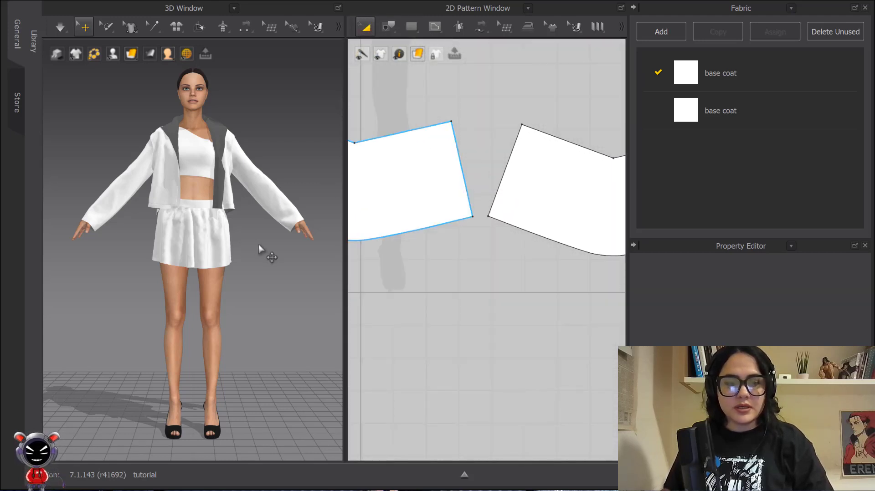
pyautogui.scroll(3, 267, 241)
pyautogui.moveTo(267, 240); pyautogui.dragTo(246, 240, button='right')
pyautogui.scroll(2, 212, 239)
pyautogui.click(246, 239)
pyautogui.click(285, 223)
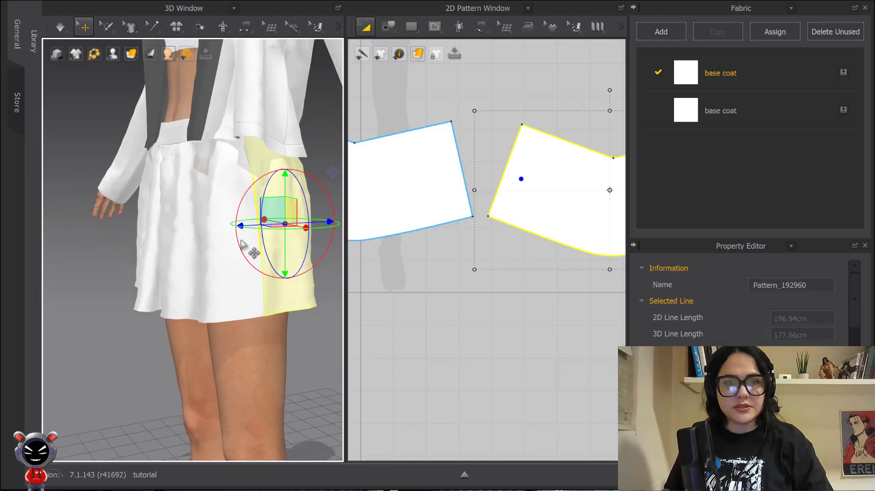
pyautogui.click(239, 241)
pyautogui.click(282, 231)
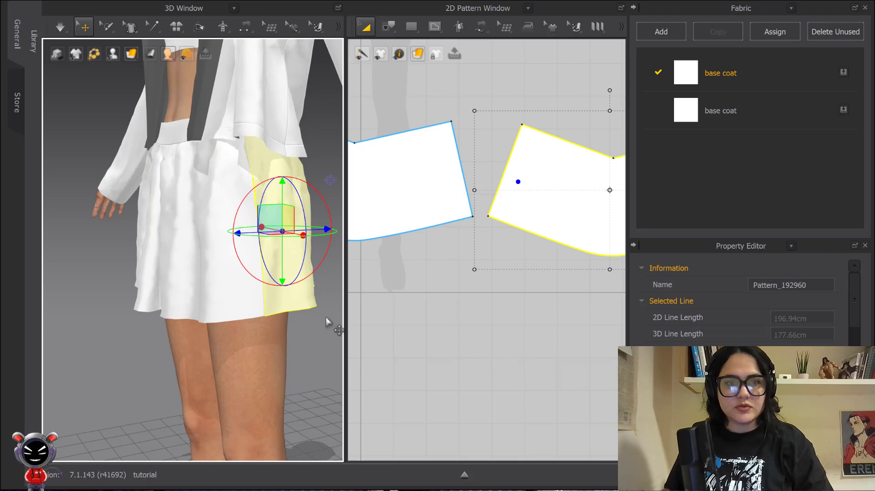
pyautogui.click(335, 348)
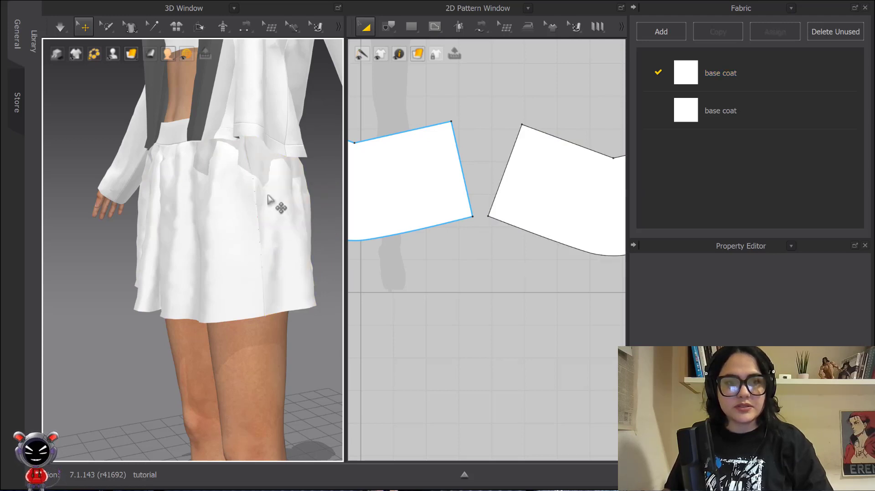
# Move the back skirt panel away from the front skirt panel to widen the gap between them.
pyautogui.scroll(-5, 529, 246)
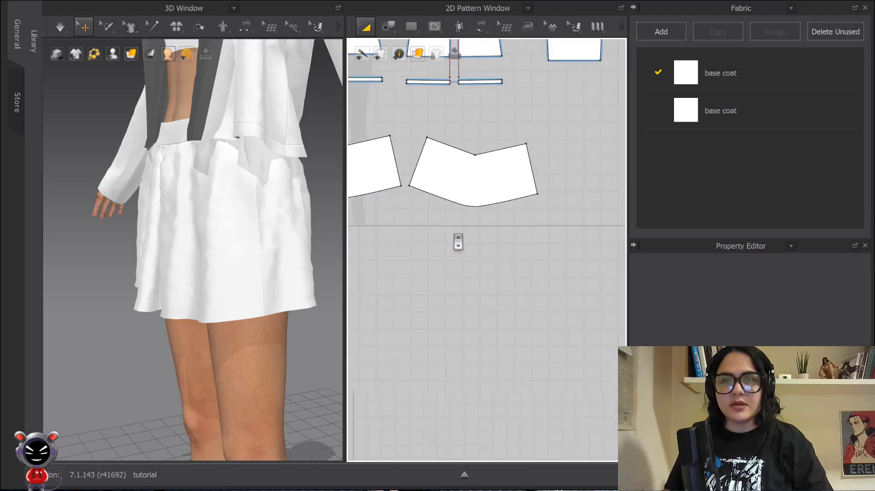
pyautogui.click(483, 209)
pyautogui.moveTo(483, 209); pyautogui.dragTo(519, 208)
pyautogui.scroll(5, 462, 246)
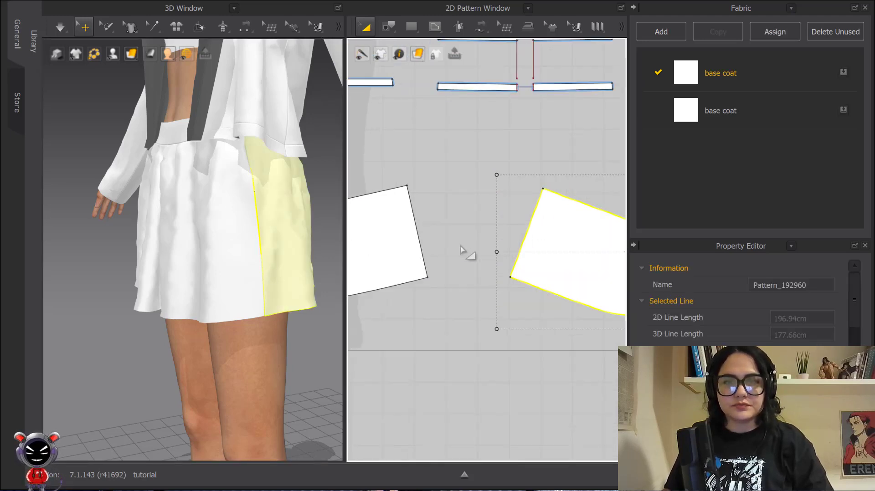
# Create a rectangle pattern 10 cm wide and 12 cm high between the two skirt panels.
pyautogui.click(416, 26)
pyautogui.click(513, 188)
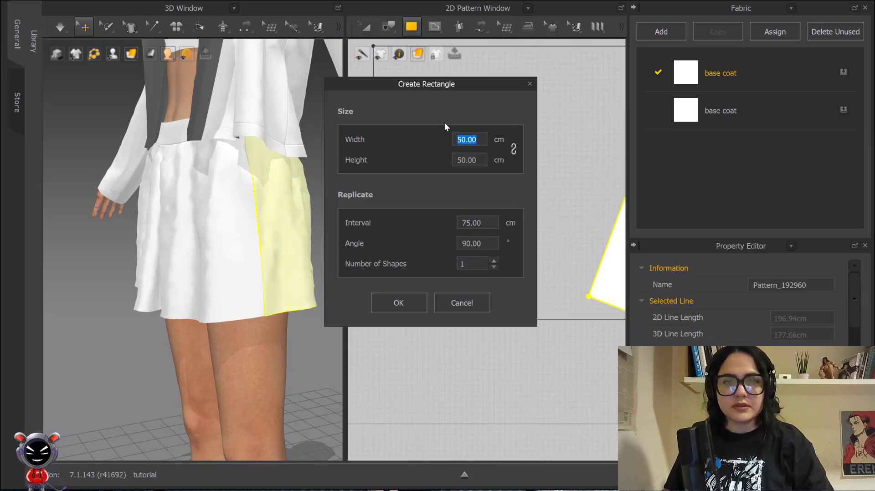
pyautogui.write('10')
pyautogui.press('Tab')
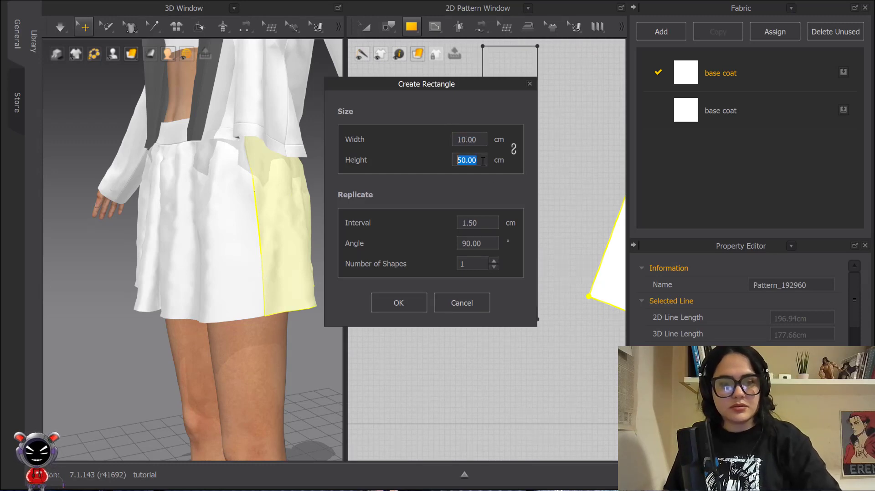
pyautogui.write('15')
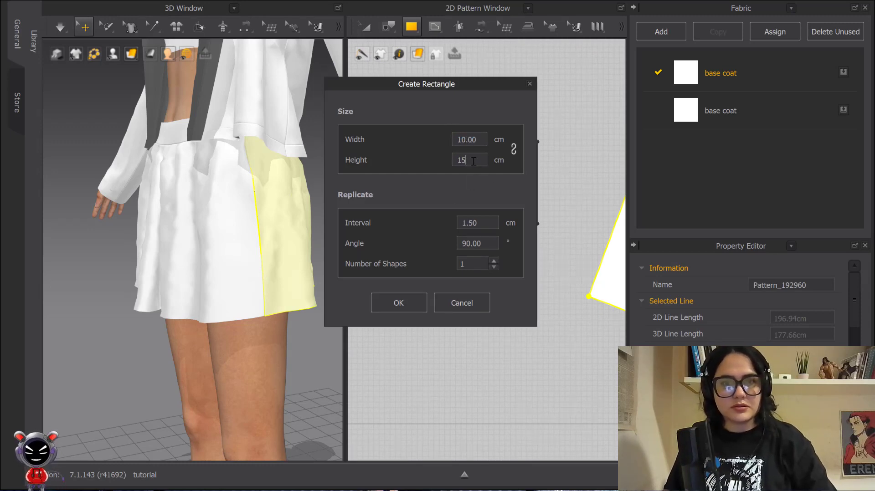
pyautogui.doubleClick(460, 161)
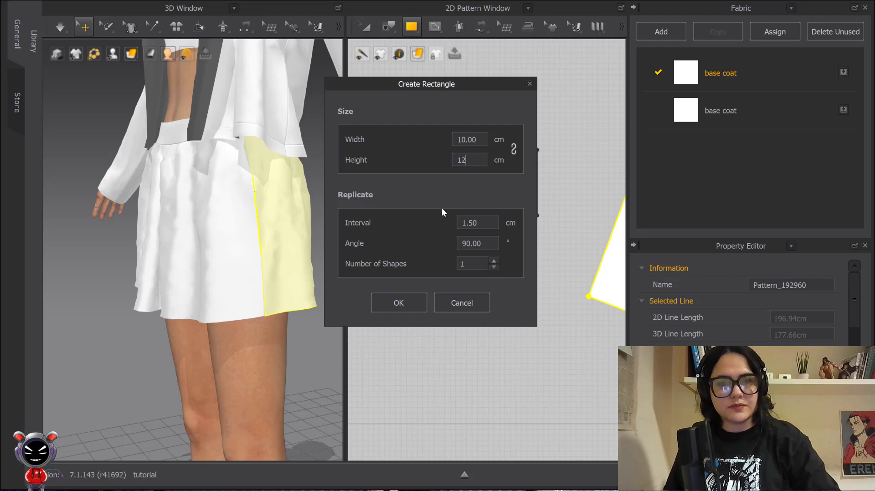
pyautogui.write('12')
pyautogui.click(409, 301)
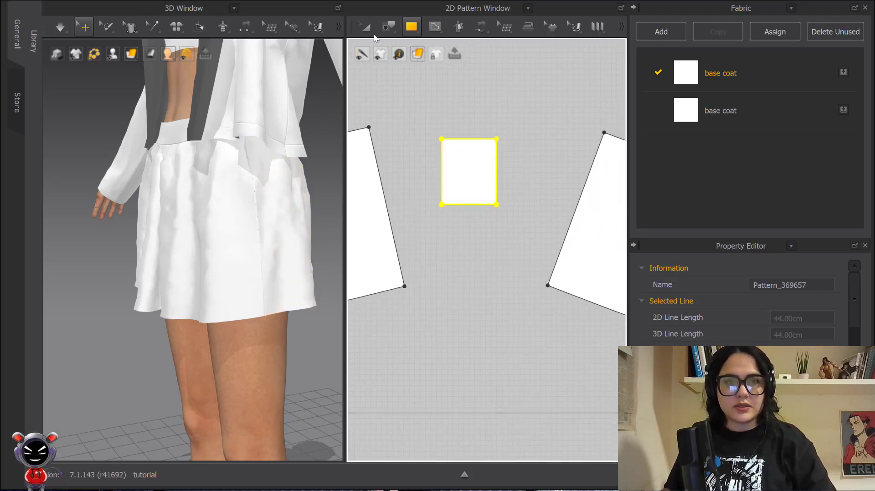
# Clone the rectangle as an internal shape and place it across the front skirt panel's side edge.
pyautogui.press('a')
pyautogui.rightClick(469, 172)
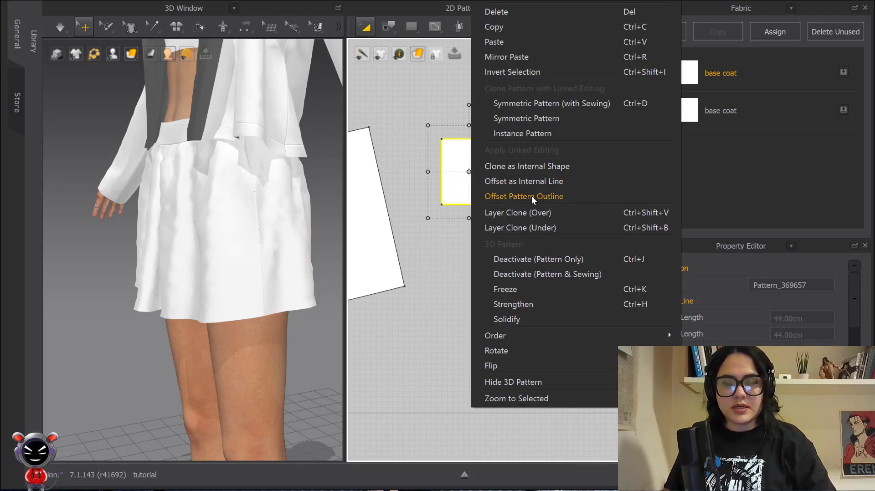
pyautogui.click(525, 167)
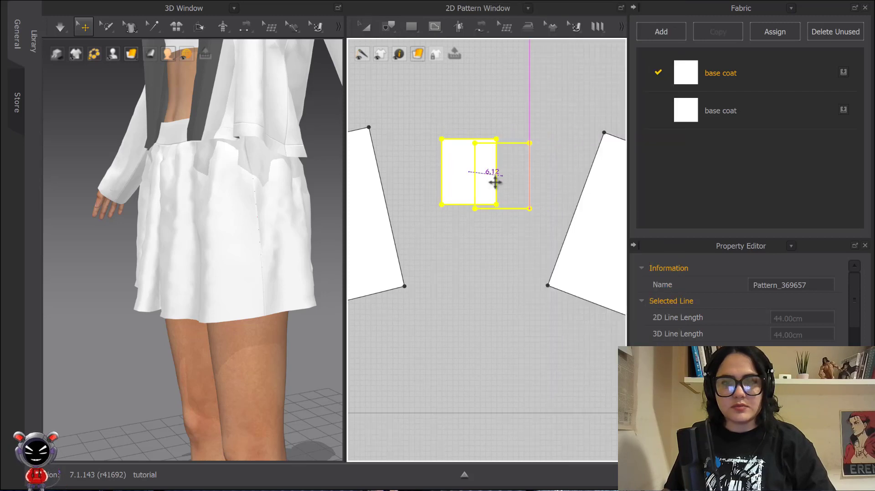
pyautogui.moveTo(459, 220); pyautogui.dragTo(513, 208, button='middle')
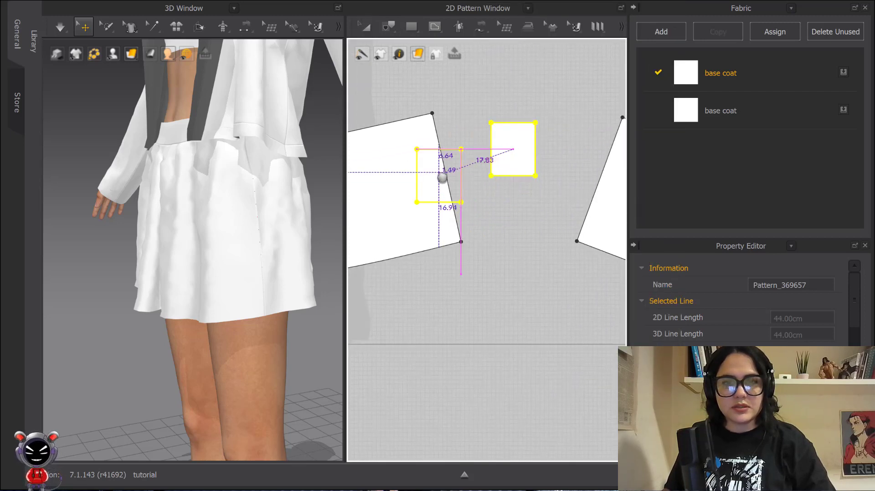
pyautogui.click(439, 177)
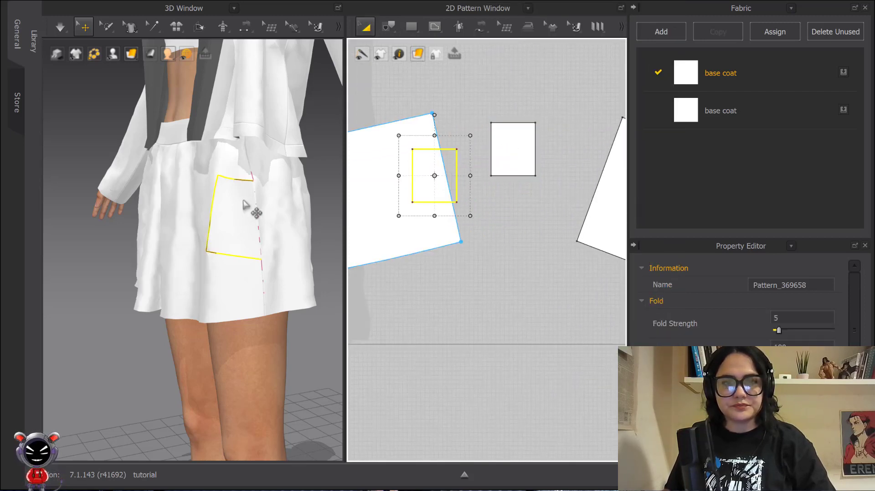
pyautogui.scroll(5, 274, 196)
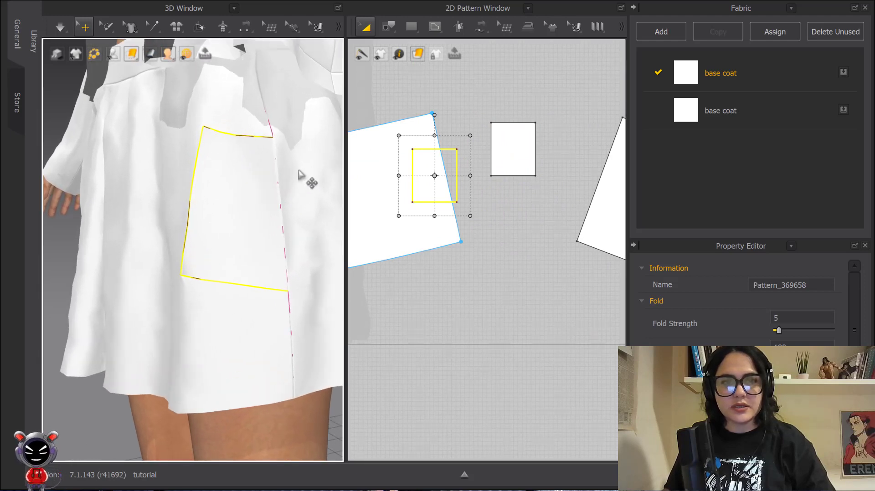
pyautogui.click(515, 264)
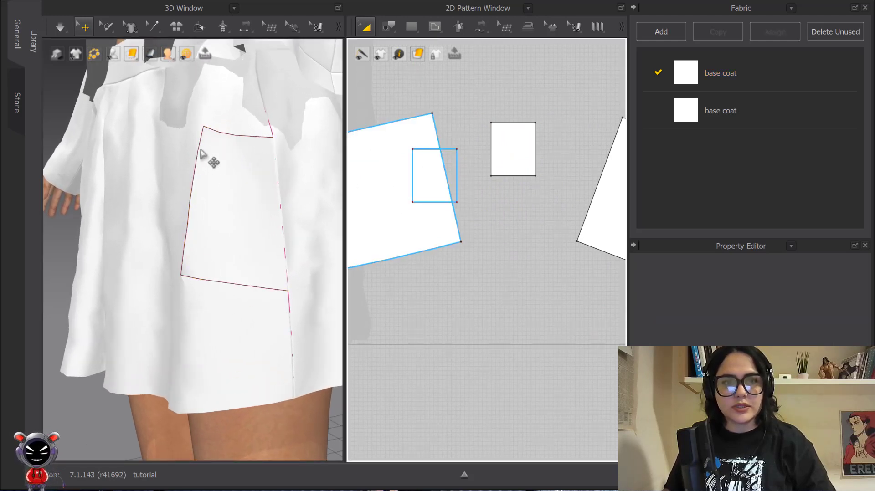
# Add points to the cloned rectangle where its outline intersects the front skirt panel's side edge.
pyautogui.scroll(5, 486, 200)
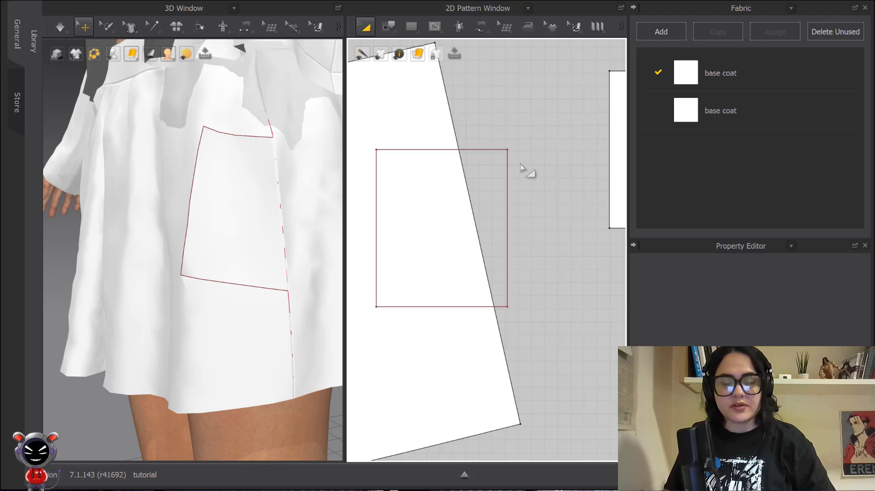
pyautogui.scroll(-2, 529, 168)
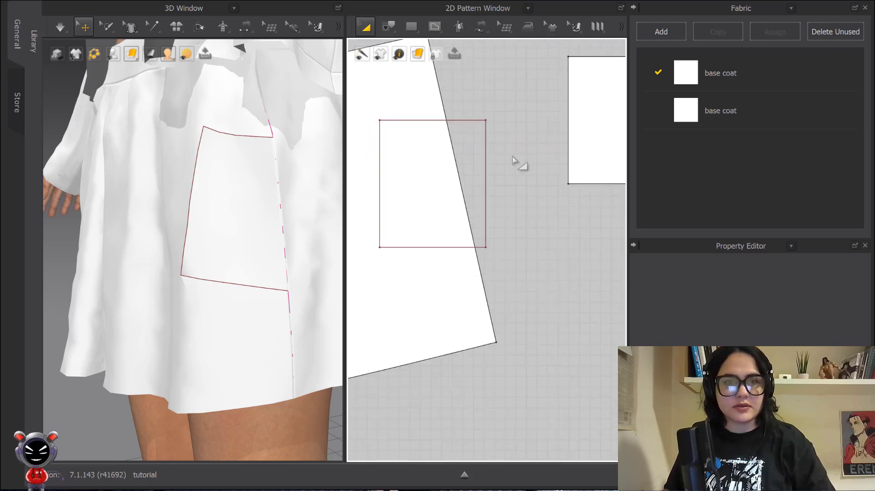
pyautogui.scroll(-2, 513, 161)
pyautogui.moveTo(520, 162); pyautogui.dragTo(473, 160, button='middle')
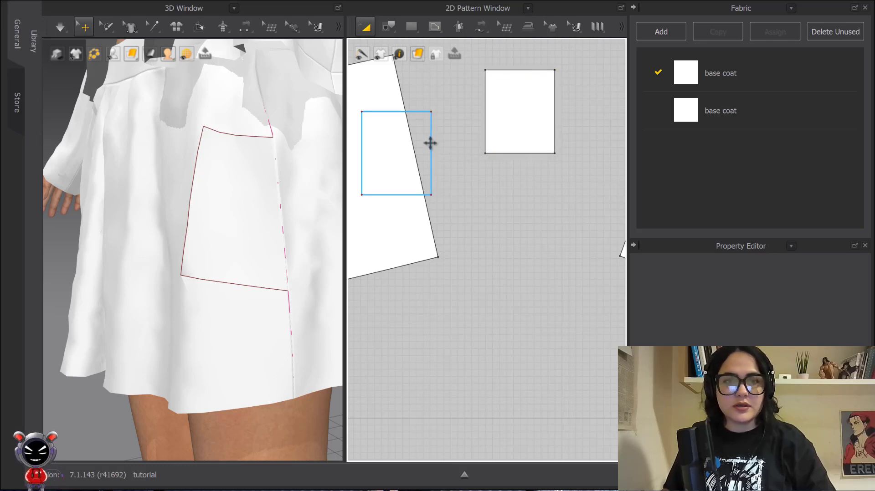
pyautogui.scroll(4, 454, 146)
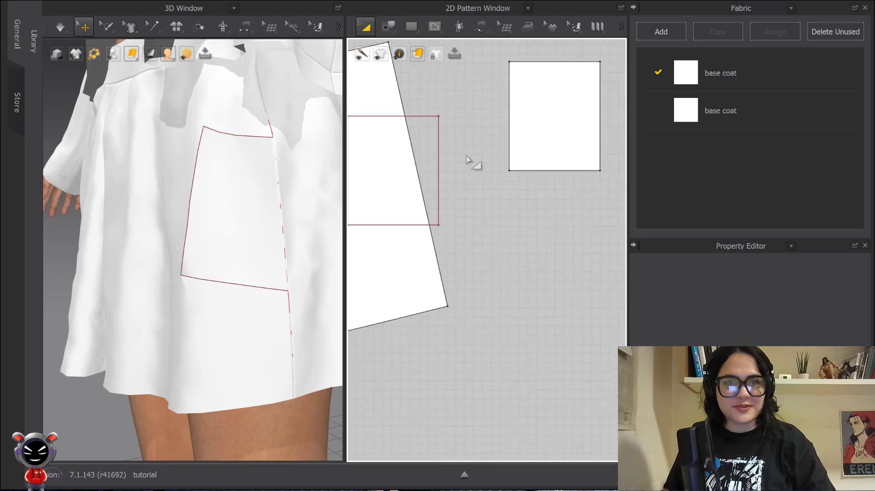
pyautogui.click(444, 116)
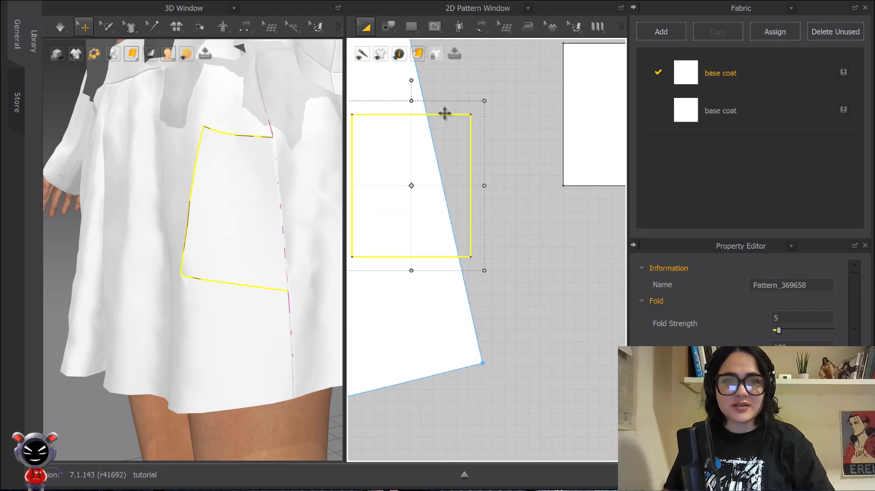
pyautogui.rightClick(469, 146)
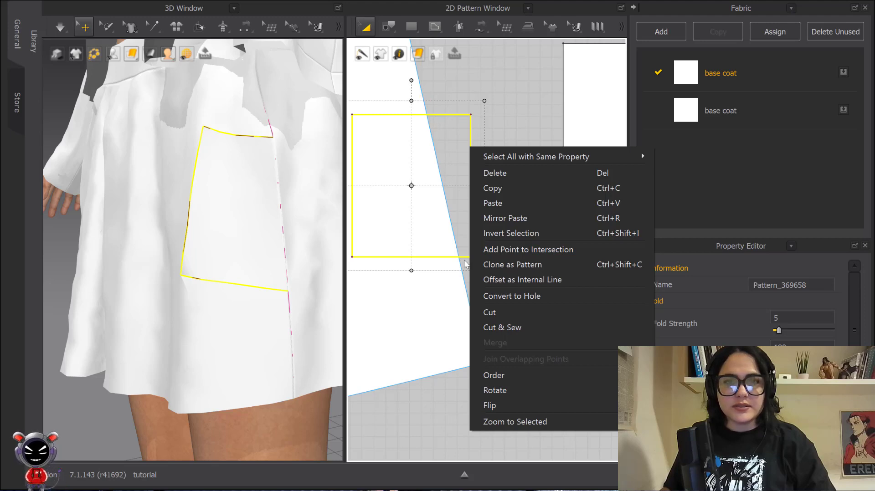
pyautogui.click(502, 251)
pyautogui.scroll(3, 432, 127)
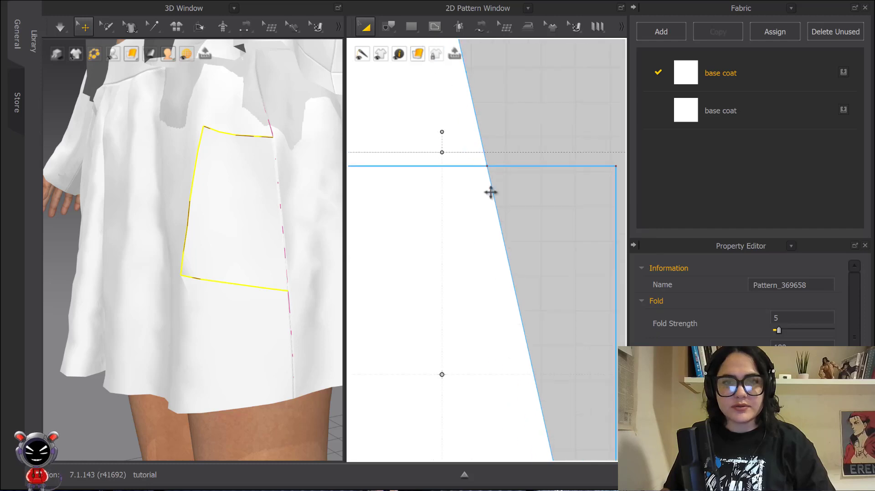
pyautogui.scroll(-4, 491, 189)
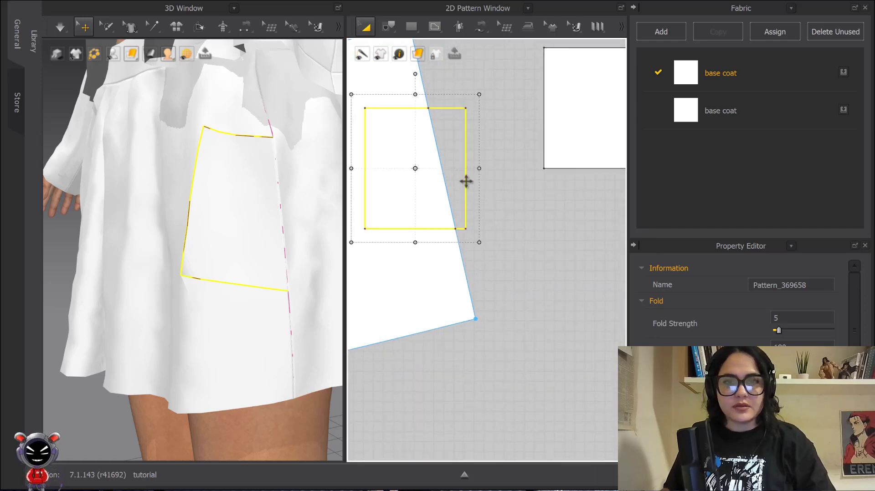
pyautogui.click(502, 144)
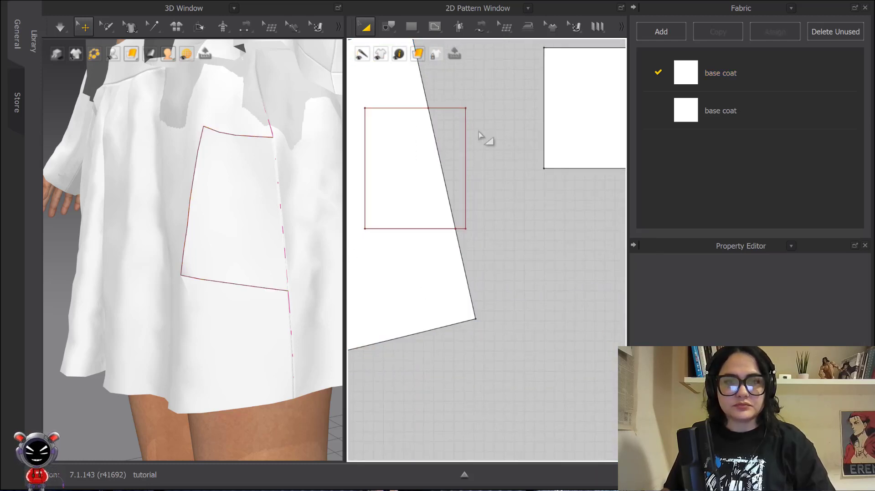
# Divide the cloned rectangle's outline at both points where it crosses the front skirt panel's side edge.
pyautogui.scroll(3, 482, 125)
pyautogui.press('z')
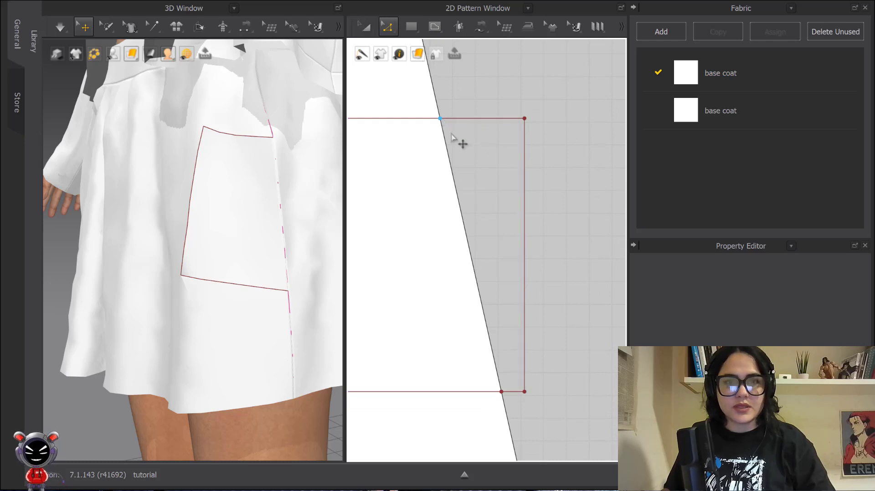
pyautogui.rightClick(439, 119)
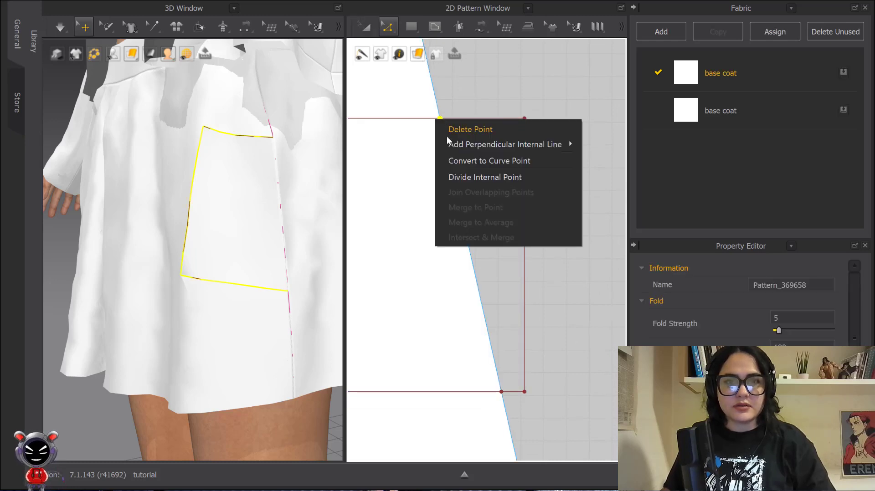
pyautogui.click(477, 177)
pyautogui.scroll(3, 484, 183)
pyautogui.moveTo(484, 228); pyautogui.dragTo(484, 115, button='middle')
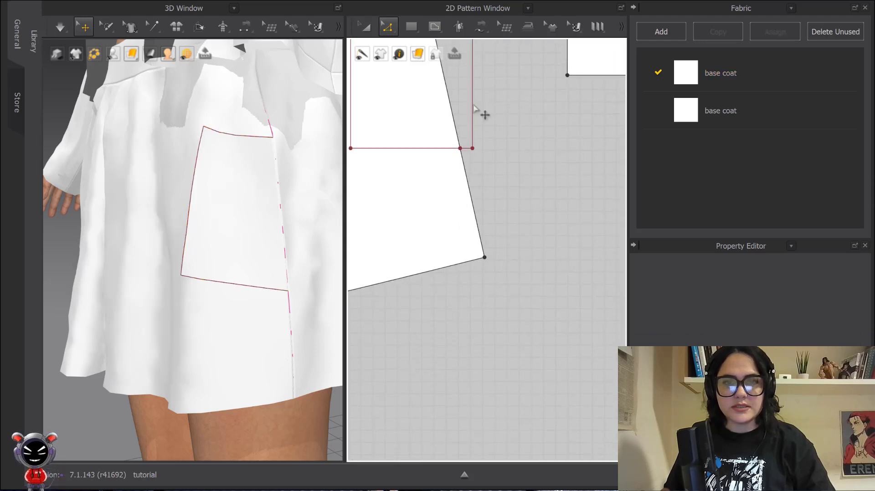
pyautogui.scroll(-4, 484, 190)
pyautogui.rightClick(516, 194)
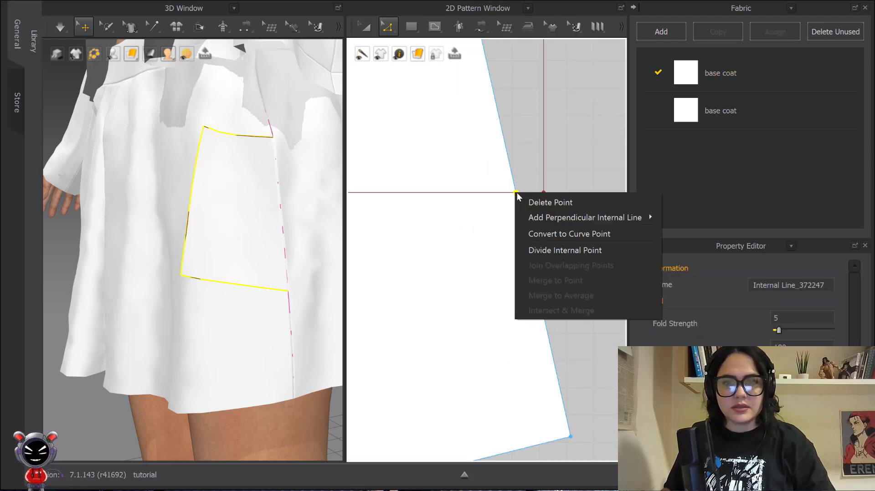
pyautogui.click(574, 251)
pyautogui.scroll(3, 492, 189)
pyautogui.scroll(-3, 511, 309)
pyautogui.scroll(3, 511, 308)
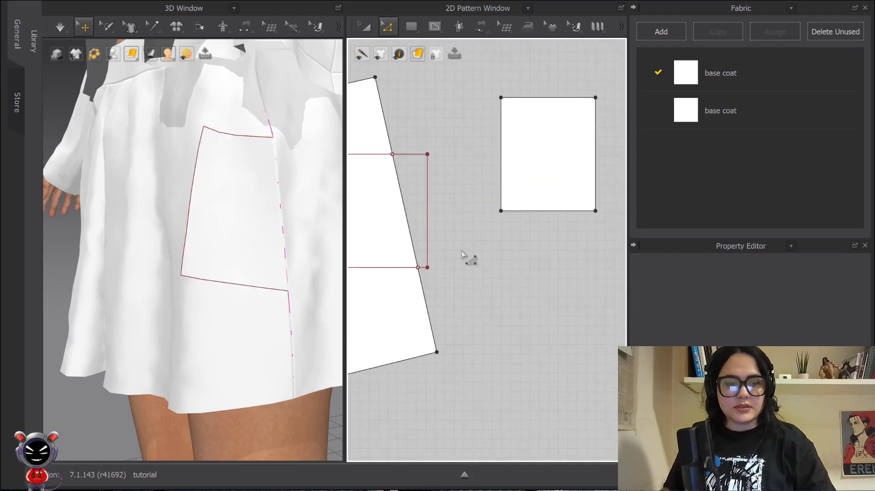
# Move the divided outer segment of the pocket outline down onto the front skirt panel.
pyautogui.press('a')
pyautogui.click(427, 190)
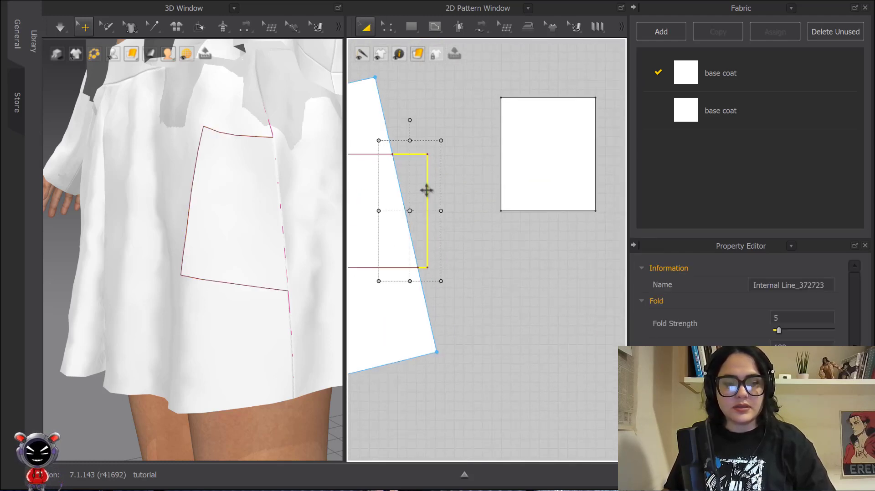
pyautogui.moveTo(430, 192); pyautogui.dragTo(410, 230)
pyautogui.scroll(-3, 463, 228)
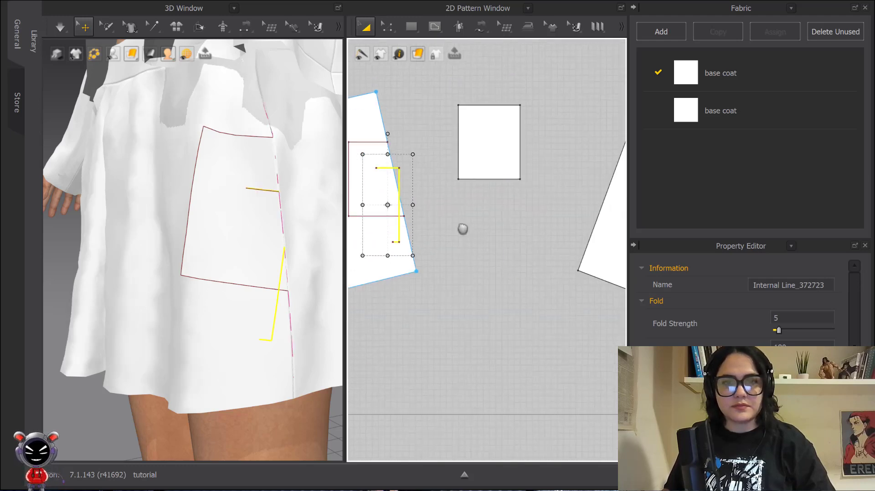
pyautogui.moveTo(435, 196); pyautogui.dragTo(467, 200, button='middle')
# Try to transfer the divided outline segment from the front skirt panel to the back skirt panel.
pyautogui.click(577, 177)
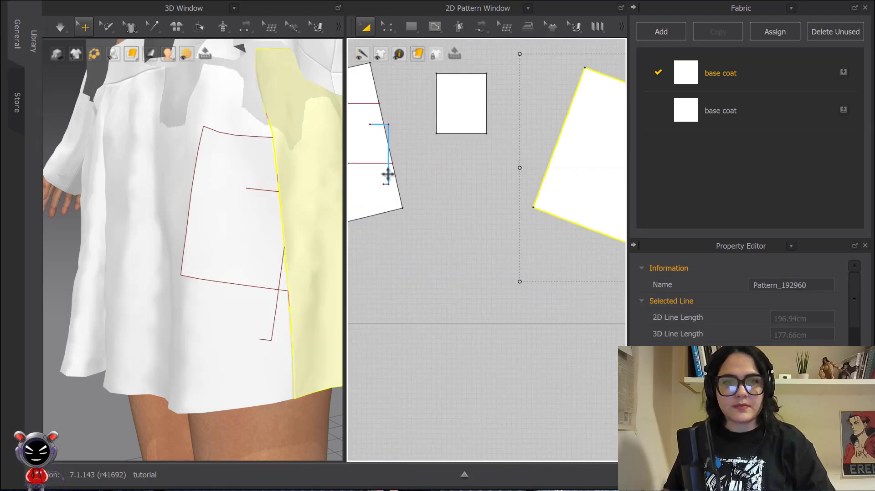
pyautogui.moveTo(389, 176); pyautogui.dragTo(558, 168)
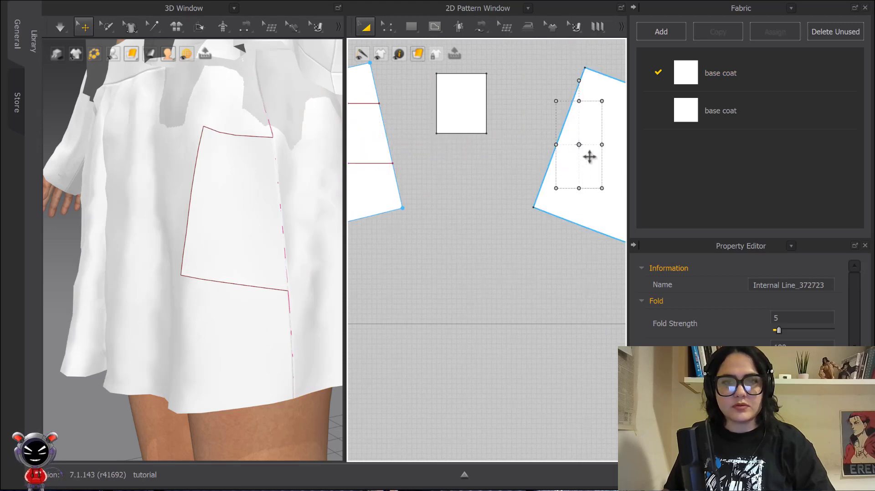
pyautogui.hotkey('ctrl', 'z')
pyautogui.hotkey('ctrl', 'z')
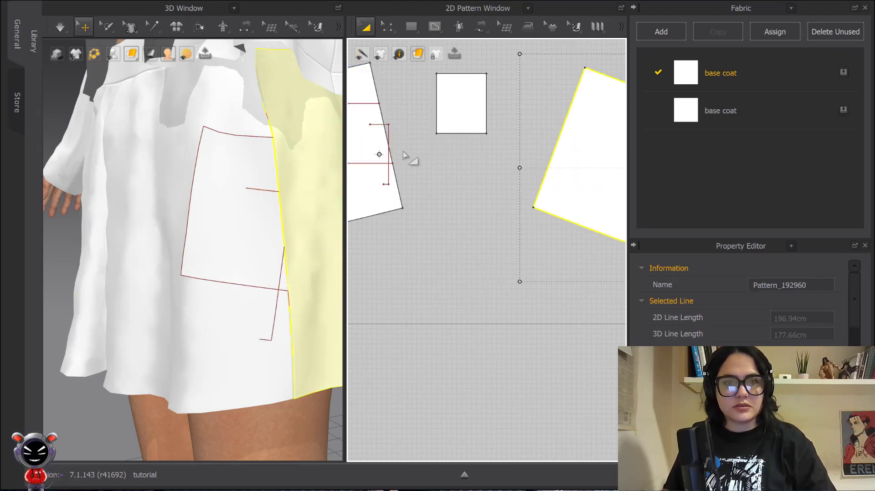
# Paste a copy of the divided outline segment onto the back skirt panel near its side edge.
pyautogui.click(390, 137)
pyautogui.click(606, 120)
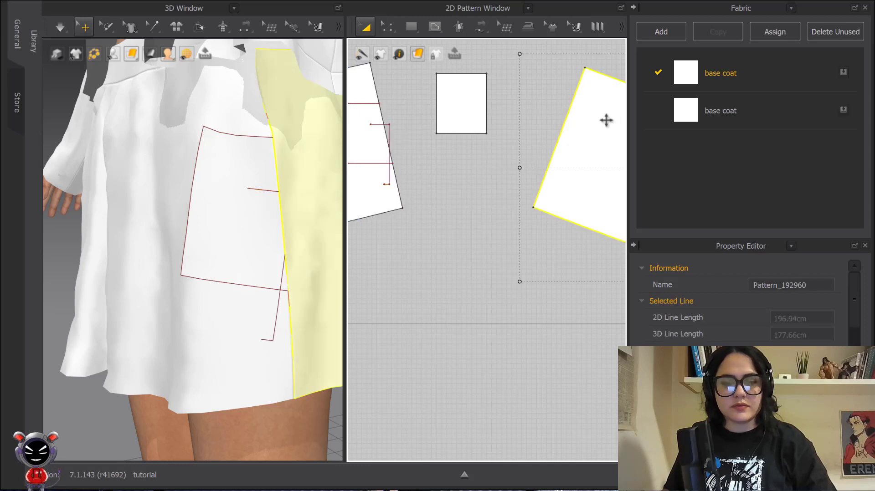
pyautogui.hotkey('ctrl', 'v')
pyautogui.click(586, 138)
pyautogui.moveTo(586, 139); pyautogui.dragTo(500, 138, button='middle')
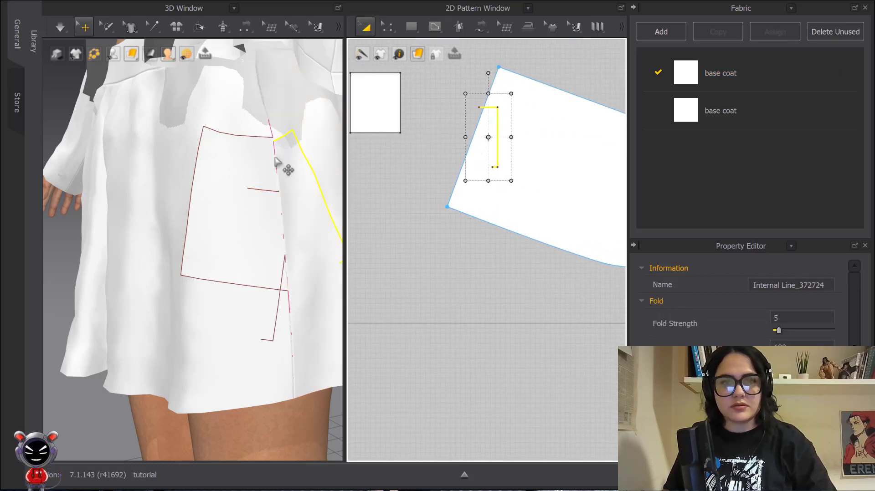
# Delete the original divided segment from the front skirt panel.
pyautogui.moveTo(355, 201); pyautogui.dragTo(418, 197, button='middle')
pyautogui.scroll(3, 418, 197)
pyautogui.click(424, 201)
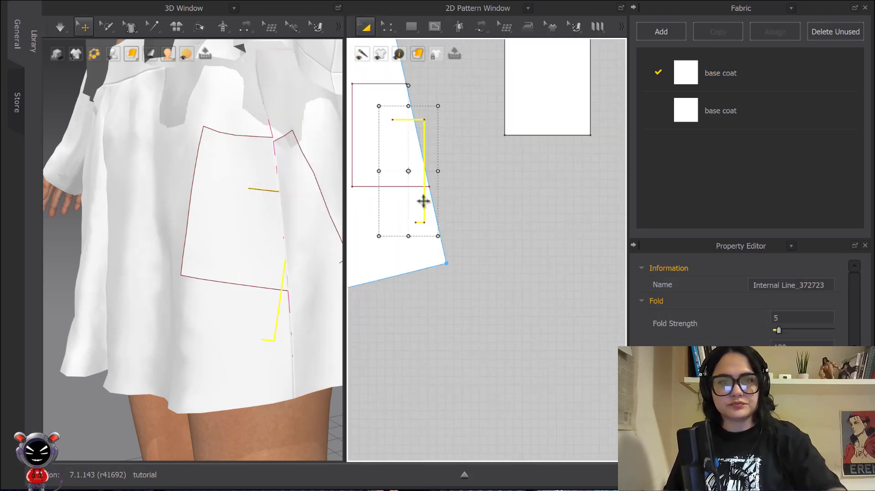
pyautogui.press('Delete')
# Rotate and reposition the pasted segment along the back skirt panel's side edge to continue the front pocket outline.
pyautogui.scroll(-4, 492, 201)
pyautogui.moveTo(492, 201); pyautogui.dragTo(442, 212, button='middle')
pyautogui.scroll(3, 528, 203)
pyautogui.moveTo(528, 203); pyautogui.dragTo(516, 202, button='middle')
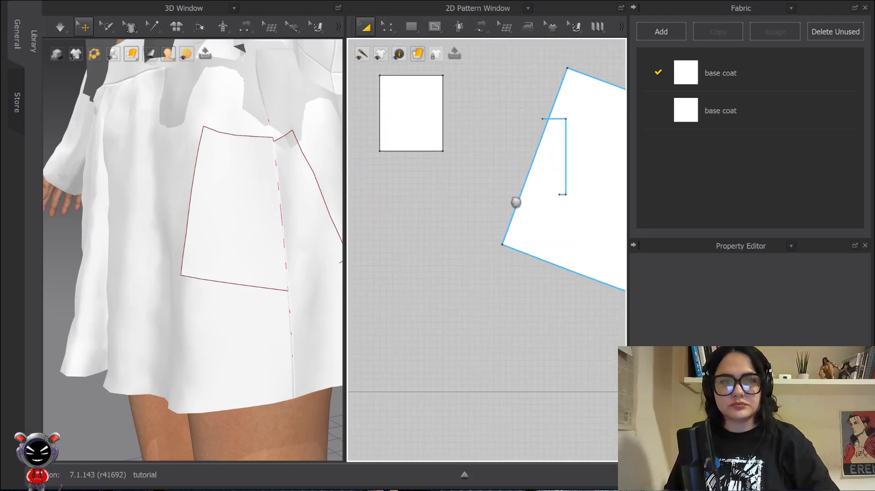
pyautogui.scroll(2, 516, 202)
pyautogui.click(584, 168)
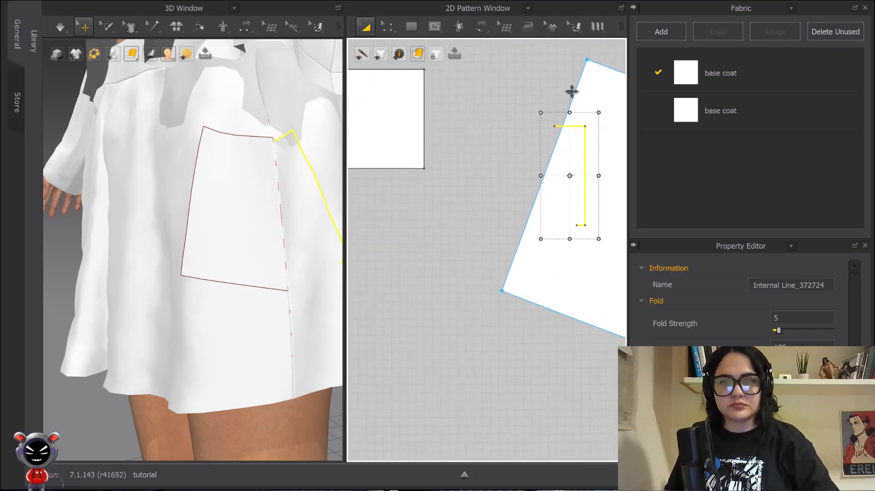
pyautogui.moveTo(572, 92); pyautogui.dragTo(583, 154)
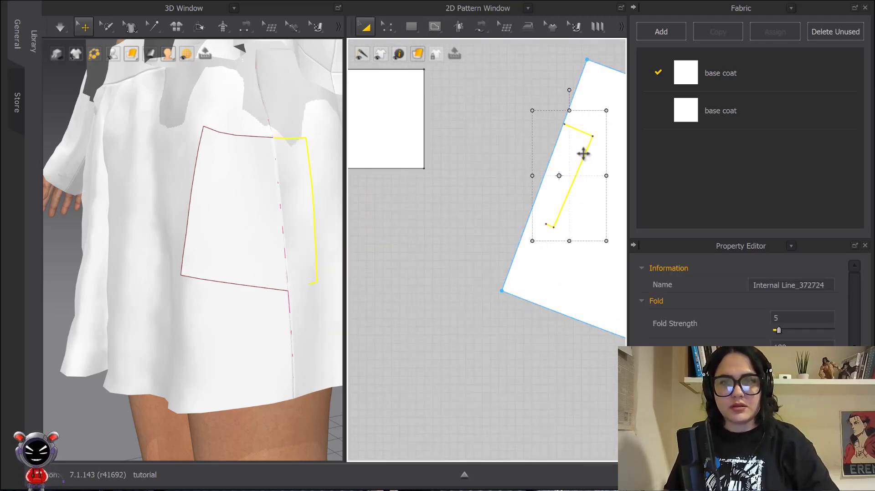
pyautogui.moveTo(569, 91); pyautogui.dragTo(578, 92)
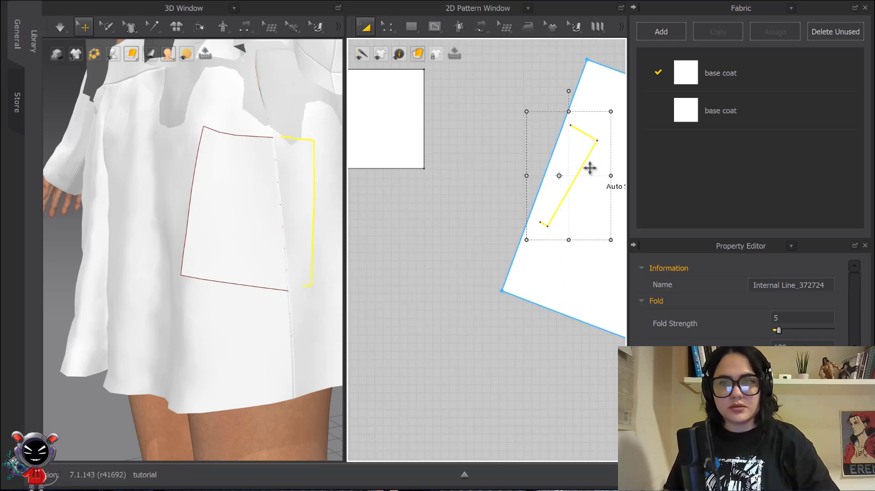
pyautogui.moveTo(589, 165); pyautogui.dragTo(580, 159)
pyautogui.scroll(5, 228, 189)
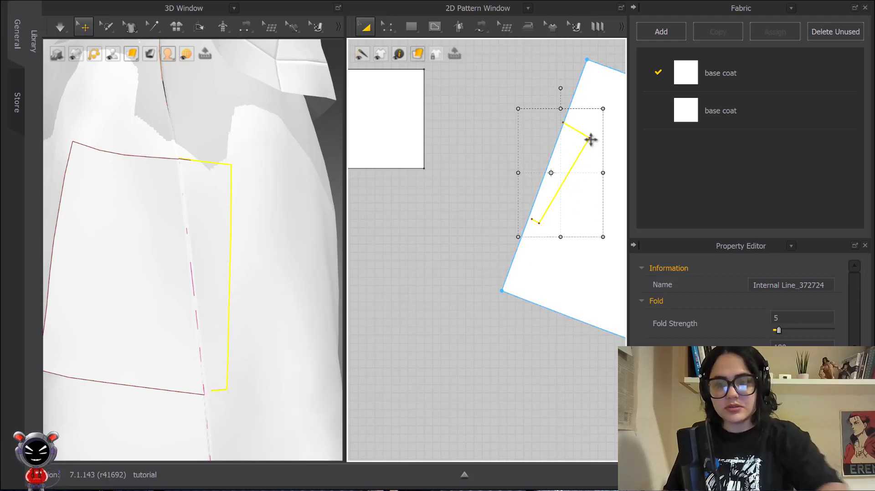
# Delete the pasted outline segment from the back skirt panel.
pyautogui.press('Delete')
pyautogui.scroll(-2, 428, 90)
pyautogui.scroll(-2, 474, 143)
pyautogui.moveTo(474, 142); pyautogui.dragTo(556, 157, button='middle')
pyautogui.scroll(2, 437, 98)
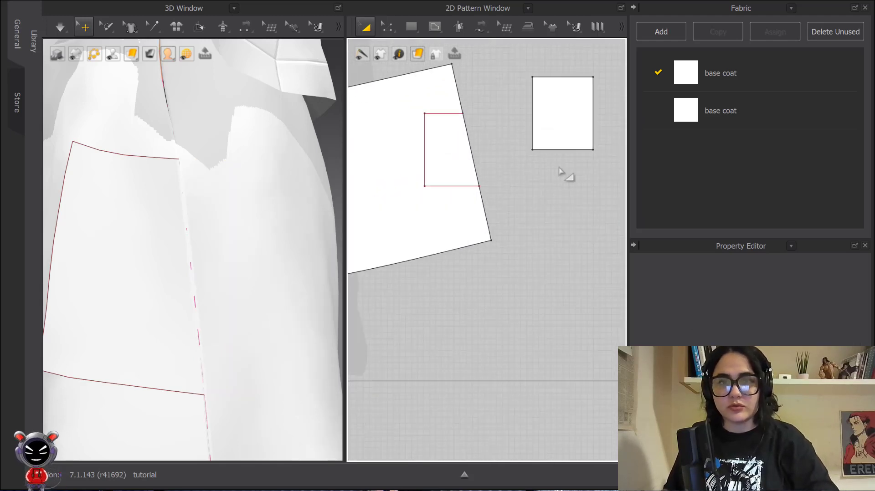
# Undo the segment's deletion, pasting, rotation and moves back to the divided outline on the front skirt panel.
pyautogui.hotkey('ctrl', 'z')
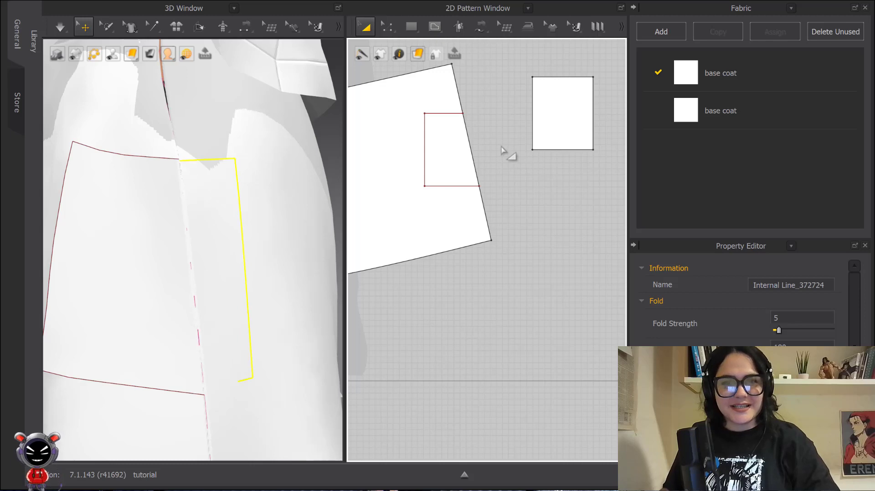
pyautogui.hotkey('ctrl', 'z')
pyautogui.hotkey('ctrl', 'z')
pyautogui.hotkey('ctrl', 'z')
pyautogui.hotkey('ctrl', 'z')
pyautogui.hotkey('ctrl', 'z')
pyautogui.hotkey('ctrl', 'z')
pyautogui.hotkey('ctrl', 'z')
pyautogui.hotkey('ctrl', 'z')
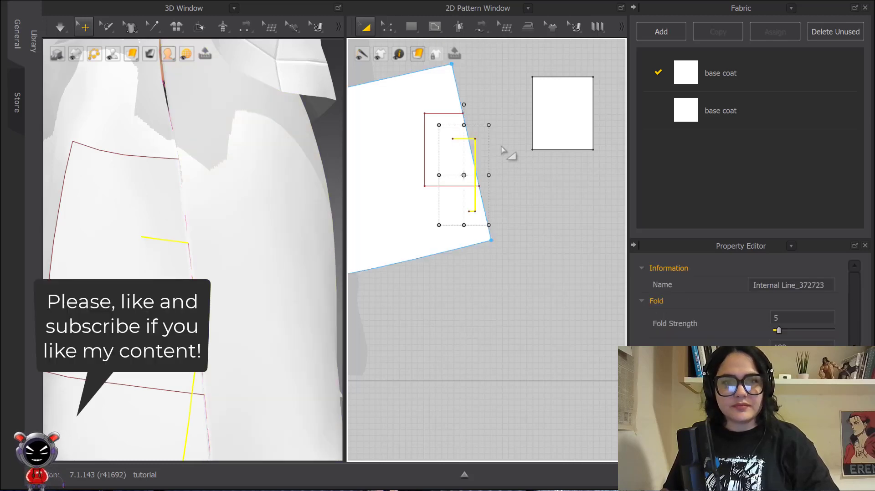
# Select the pocket outline sections lying outside the front skirt panel's side edge with the Trace tool.
pyautogui.scroll(6, 458, 113)
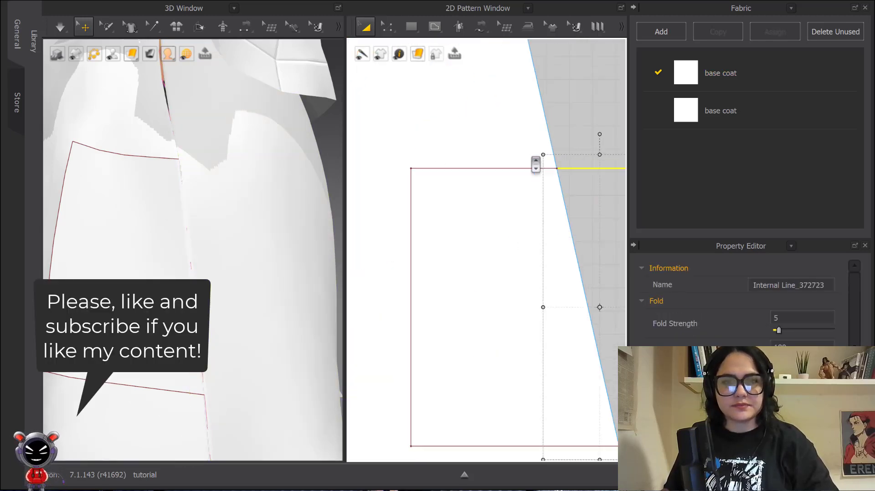
pyautogui.moveTo(535, 166); pyautogui.dragTo(472, 86, button='middle')
pyautogui.scroll(-1, 485, 94)
pyautogui.click(584, 197)
pyautogui.moveTo(584, 196); pyautogui.dragTo(535, 189, button='middle')
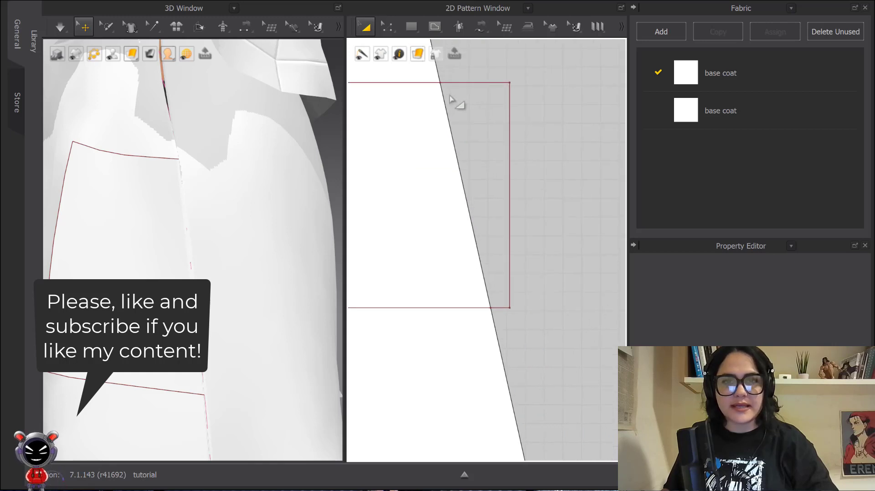
pyautogui.press('i')
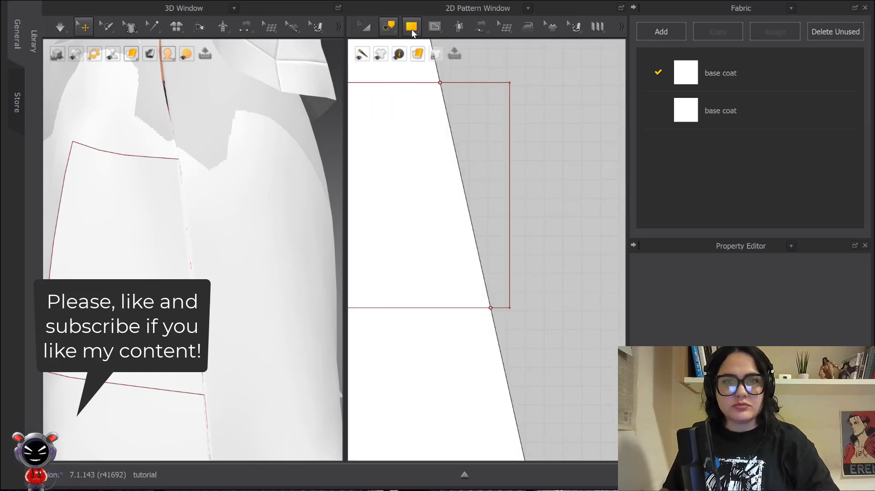
pyautogui.click(480, 83)
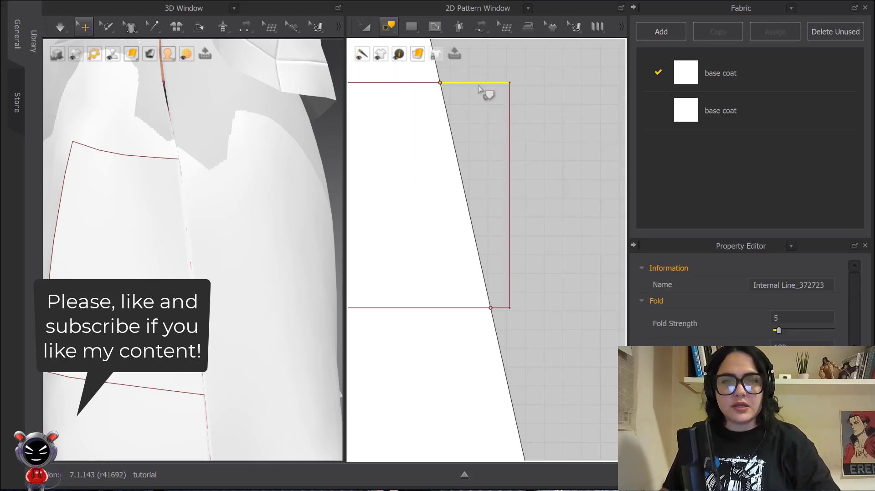
pyautogui.click(509, 126)
pyautogui.scroll(-1, 517, 182)
pyautogui.moveTo(516, 182); pyautogui.dragTo(523, 222, button='middle')
pyautogui.click(497, 165)
pyautogui.click(481, 122)
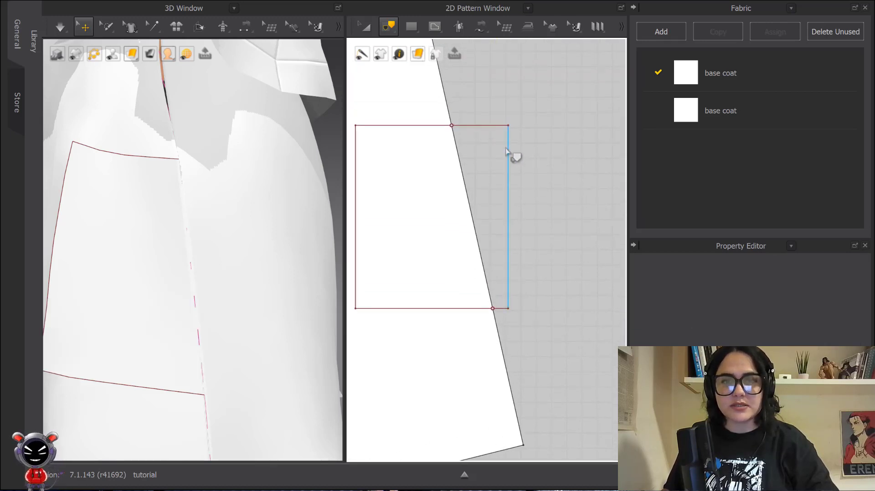
pyautogui.click(488, 127)
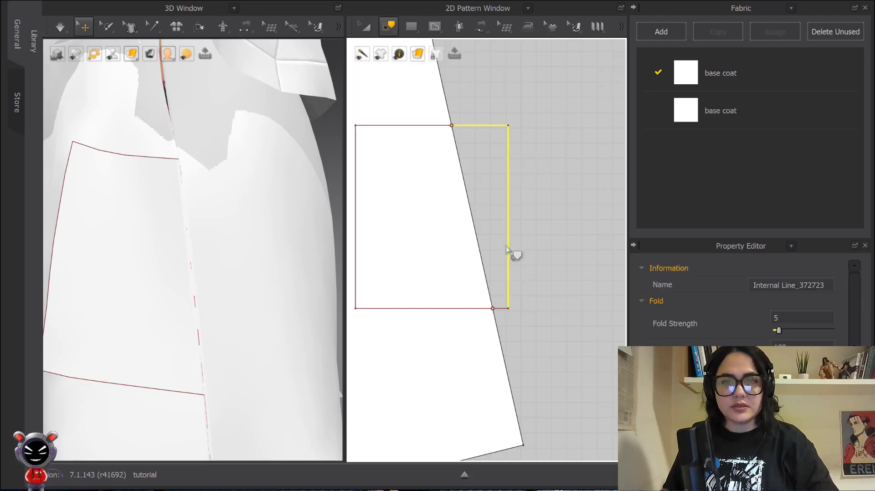
# Try to trace the selected outer outline sections as a pattern.
pyautogui.rightClick(492, 129)
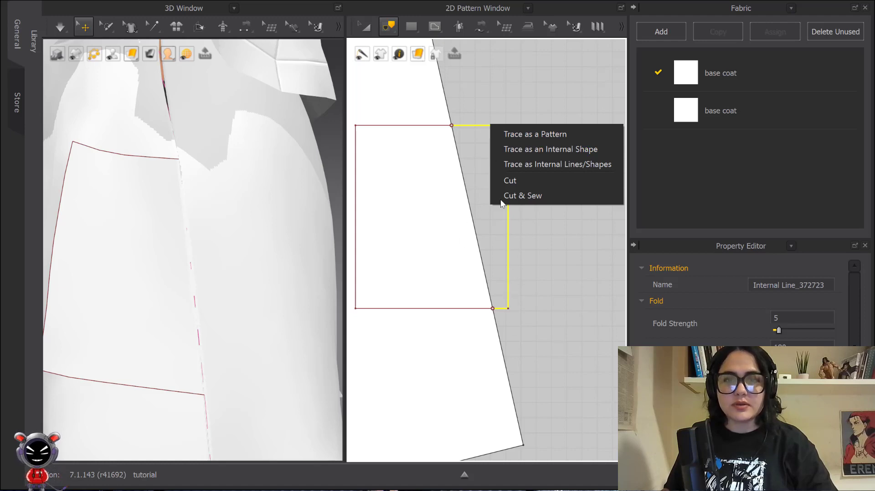
pyautogui.click(530, 131)
pyautogui.scroll(-4, 504, 143)
pyautogui.moveTo(505, 142); pyautogui.dragTo(543, 153, button='middle')
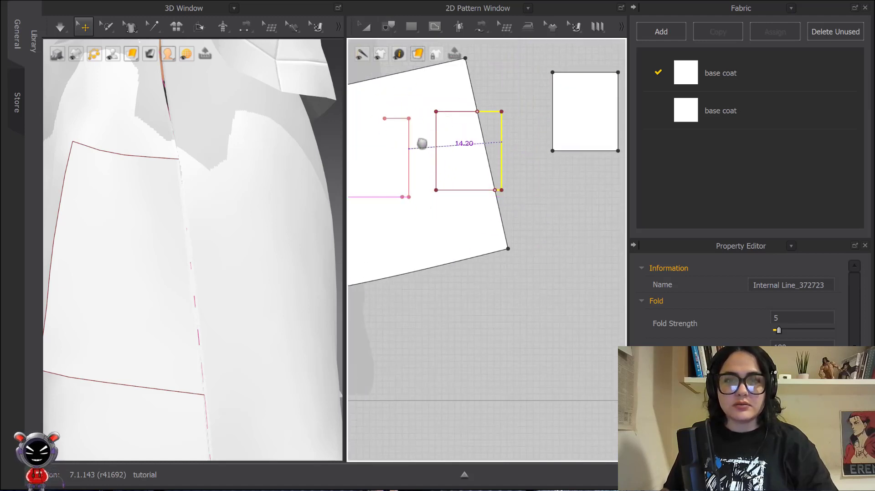
pyautogui.press('Escape')
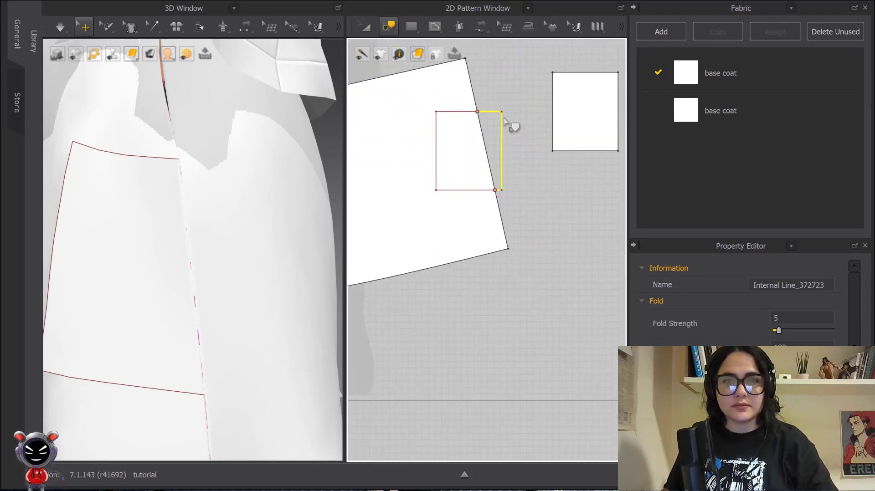
# Trace the selected outer sections as internal lines and move the traced copy away from the front skirt panel.
pyautogui.rightClick(502, 115)
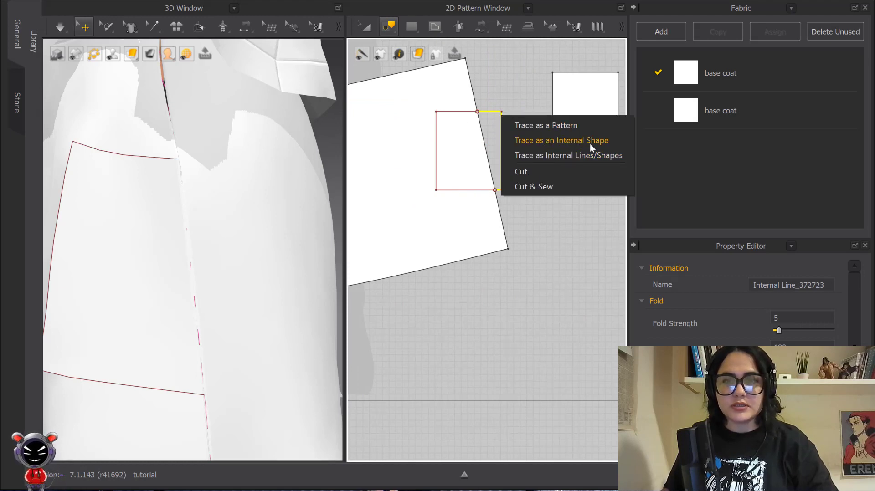
pyautogui.click(564, 158)
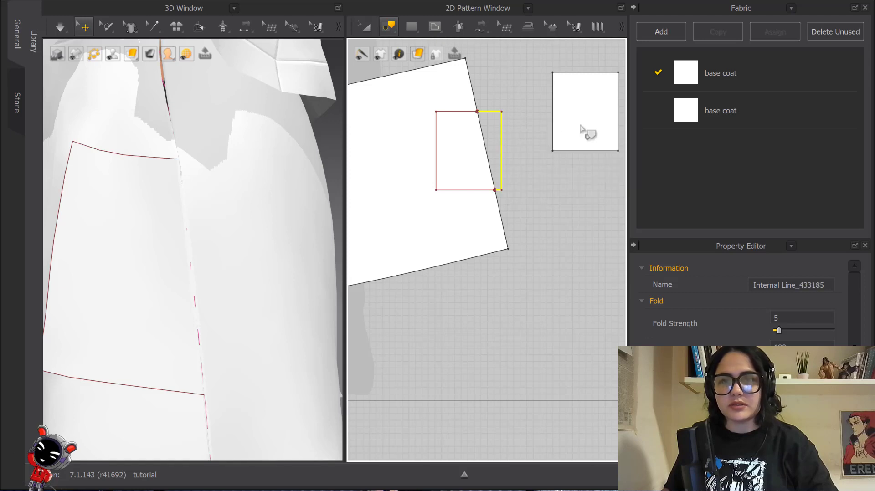
pyautogui.scroll(4, 570, 146)
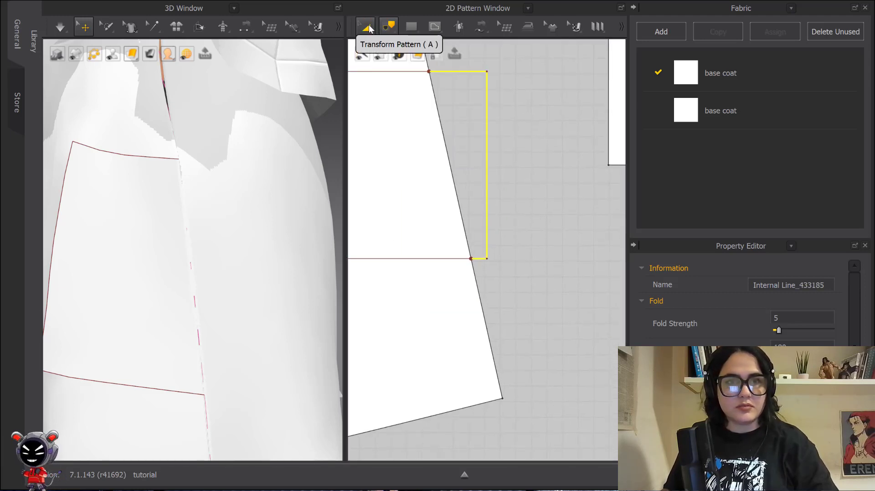
pyautogui.click(367, 28)
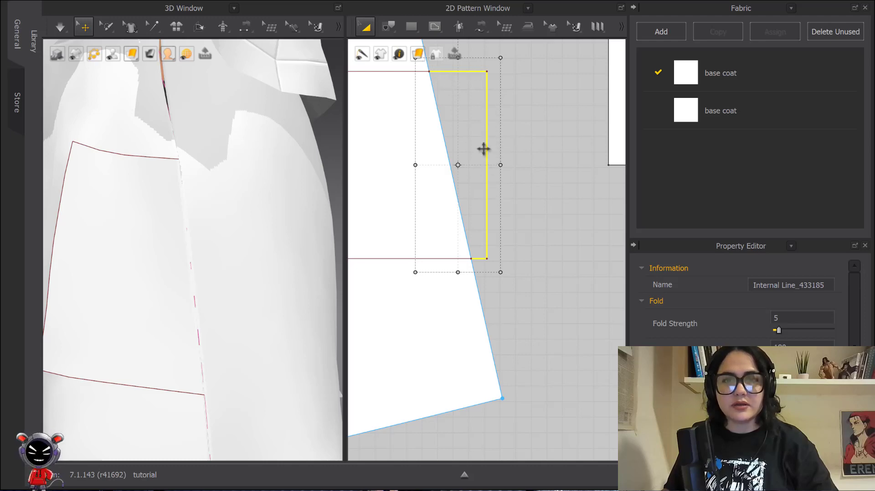
pyautogui.moveTo(483, 149); pyautogui.dragTo(563, 147)
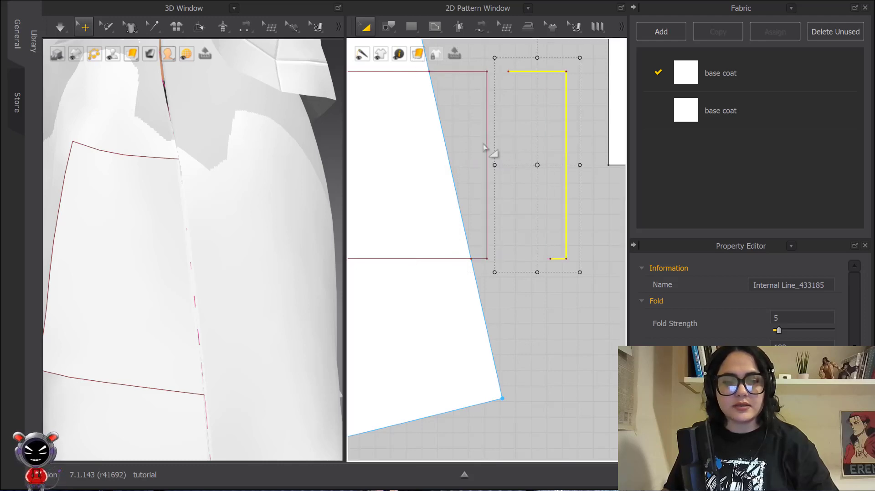
# Undo the traced copy's move and try shifting the outer pocket outline toward the small rectangular pattern beside the front skirt panel.
pyautogui.hotkey('ctrl', 'z')
pyautogui.click(525, 132)
pyautogui.scroll(-3, 494, 150)
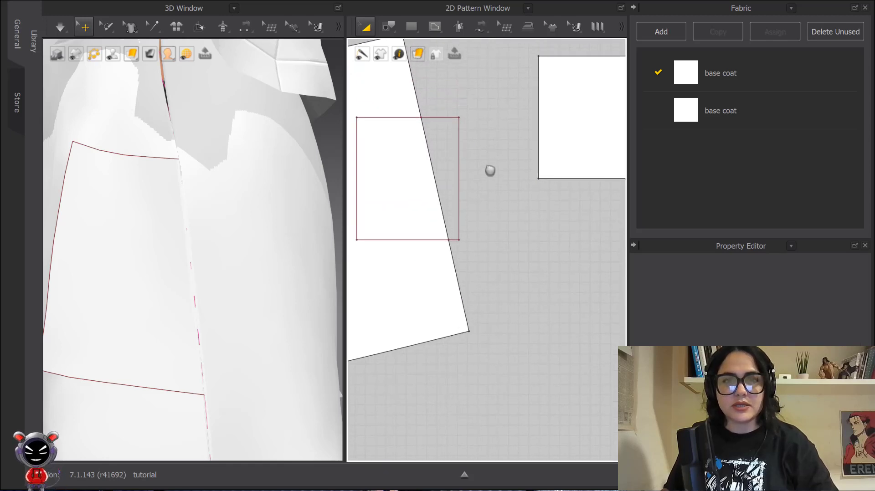
pyautogui.click(461, 168)
pyautogui.click(515, 181)
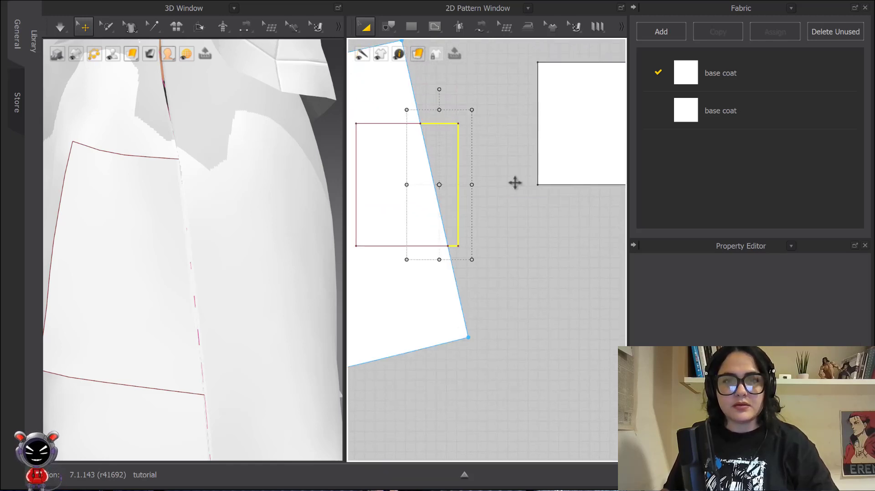
pyautogui.moveTo(456, 174); pyautogui.dragTo(571, 123)
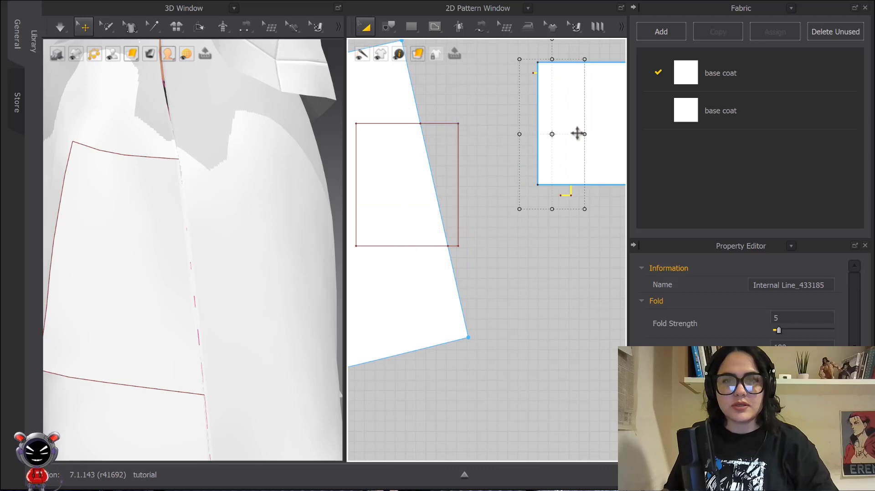
pyautogui.scroll(-3, 578, 133)
pyautogui.moveTo(602, 161); pyautogui.dragTo(490, 144, button='middle')
pyautogui.hotkey('ctrl', 'z')
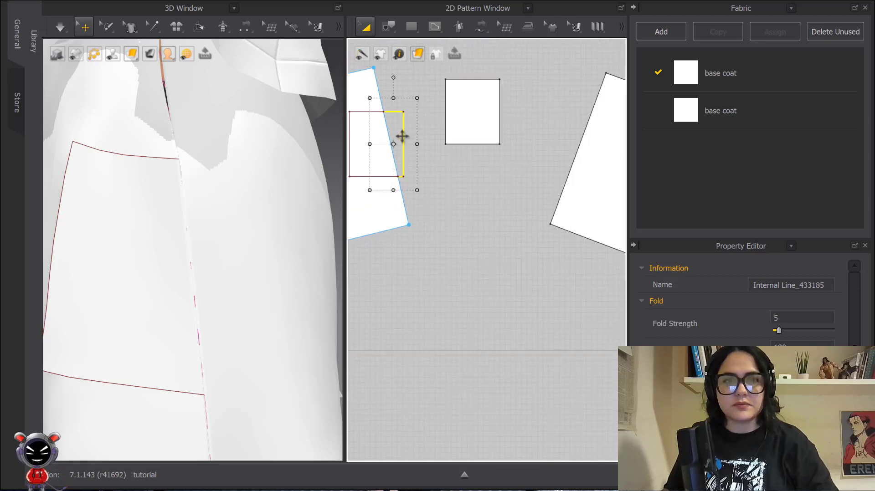
# Try moving the outer pocket outline section across to the back skirt panel and undo the move.
pyautogui.moveTo(402, 136); pyautogui.dragTo(582, 164)
pyautogui.moveTo(582, 164); pyautogui.dragTo(524, 149, button='middle')
pyautogui.hotkey('ctrl', 'z')
pyautogui.scroll(3, 481, 139)
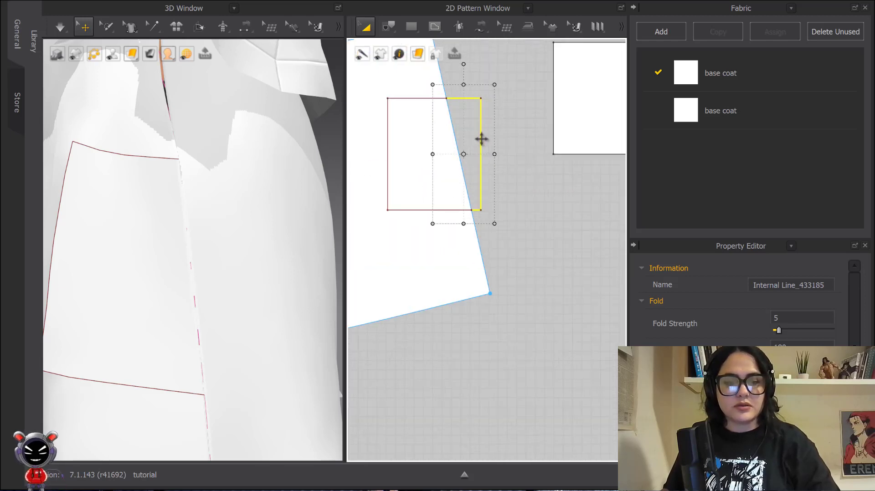
# Delete the pocket outline section lying inside the front skirt panel.
pyautogui.click(419, 98)
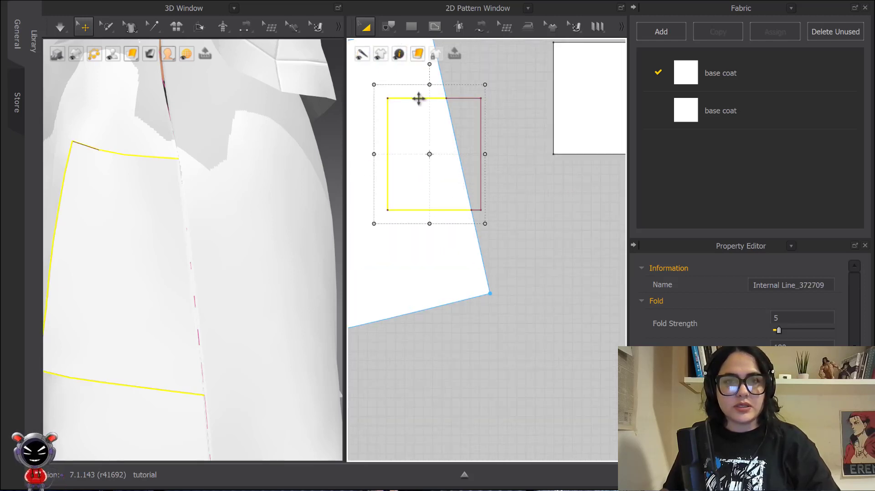
pyautogui.scroll(3, 482, 127)
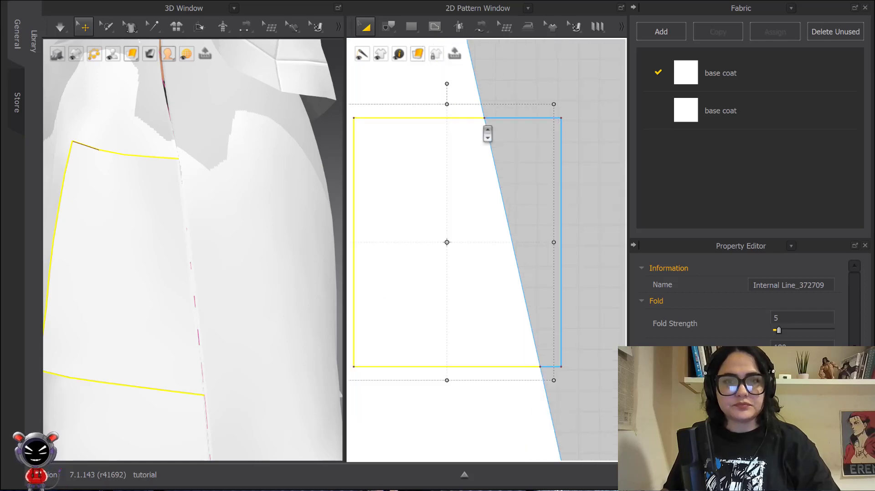
pyautogui.click(510, 89)
pyautogui.click(431, 118)
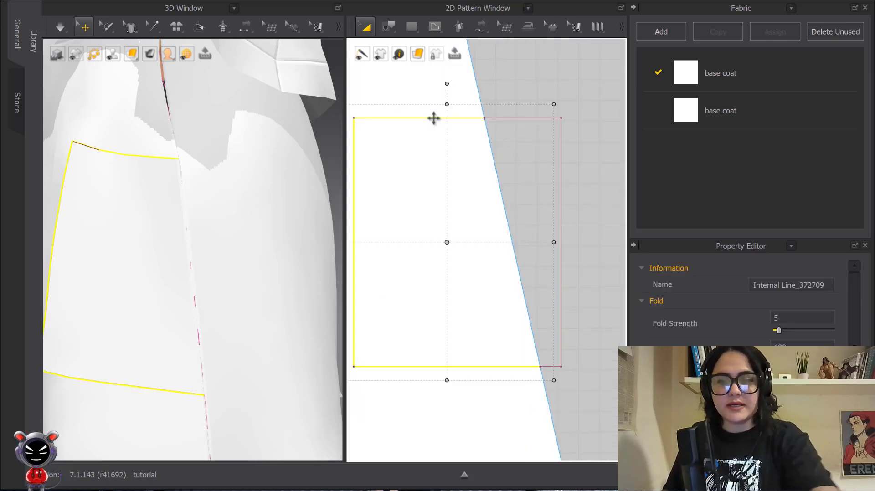
pyautogui.press('Delete')
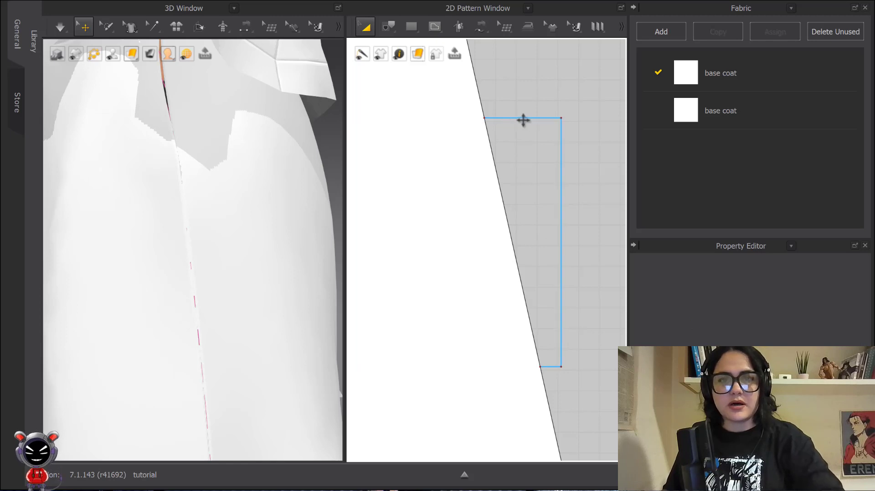
# Try moving the remaining outer pocket outline away from the front skirt panel's side edge.
pyautogui.scroll(-3, 559, 212)
pyautogui.moveTo(559, 207); pyautogui.dragTo(574, 191, button='middle')
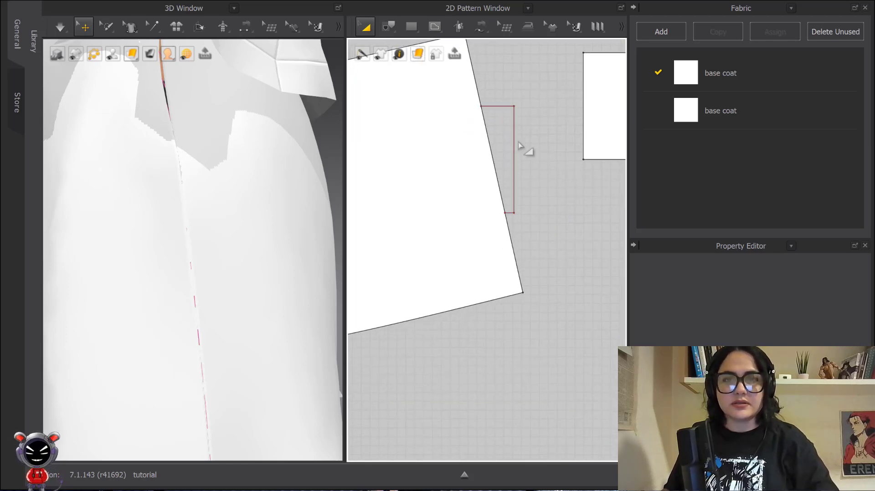
pyautogui.click(537, 150)
pyautogui.moveTo(513, 131); pyautogui.dragTo(583, 120)
# Undo the move, the inner section's deletion and the earlier tracing, back to the divided pocket outline.
pyautogui.hotkey('ctrl', 'z')
pyautogui.hotkey('ctrl', 'z')
pyautogui.hotkey('ctrl', 'z')
pyautogui.hotkey('ctrl', 'z')
pyautogui.hotkey('ctrl', 'z')
pyautogui.hotkey('ctrl', 'z')
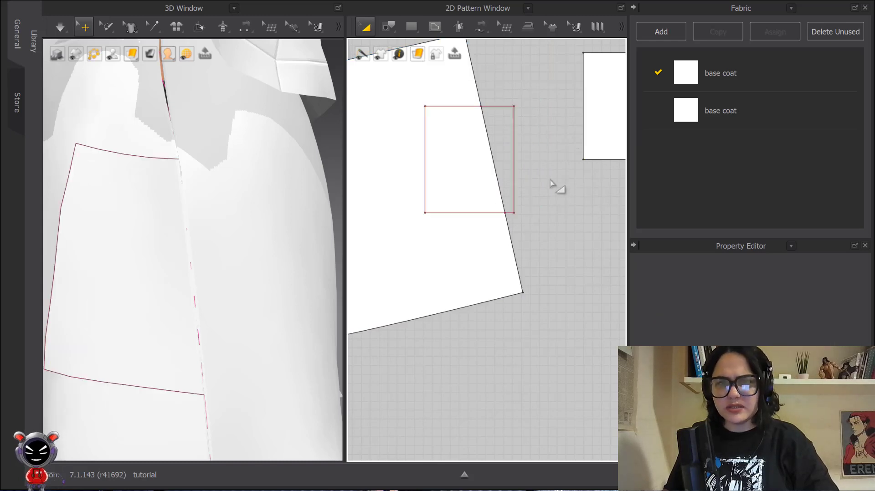
pyautogui.hotkey('ctrl', 'z')
pyautogui.hotkey('ctrl', 'z')
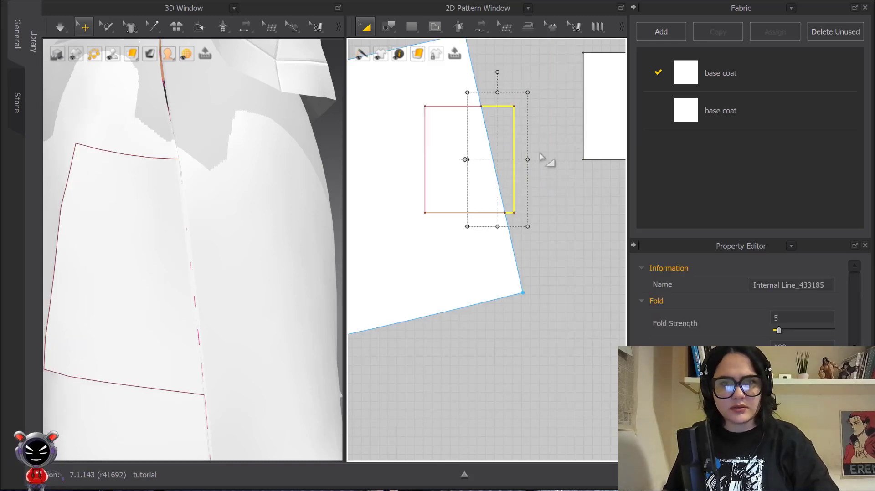
# Test-move the original outer pocket outline section away from the front skirt panel and undo the move.
pyautogui.click(539, 142)
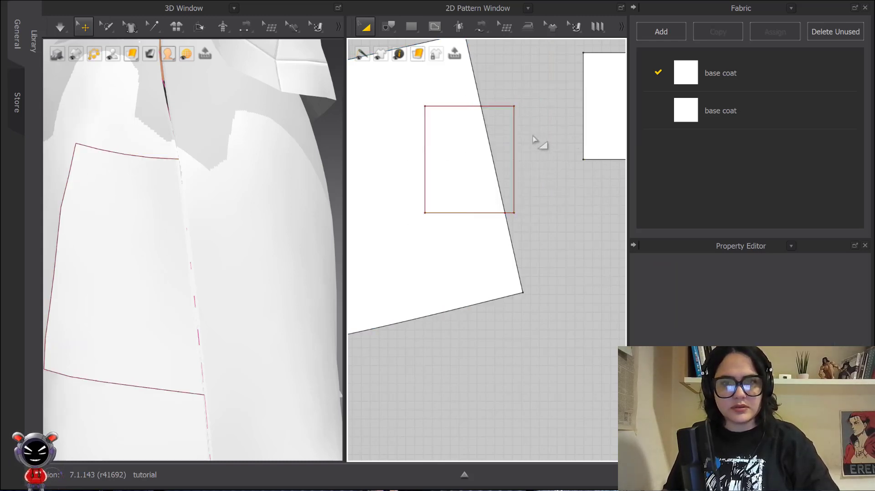
pyautogui.moveTo(505, 107); pyautogui.dragTo(537, 93)
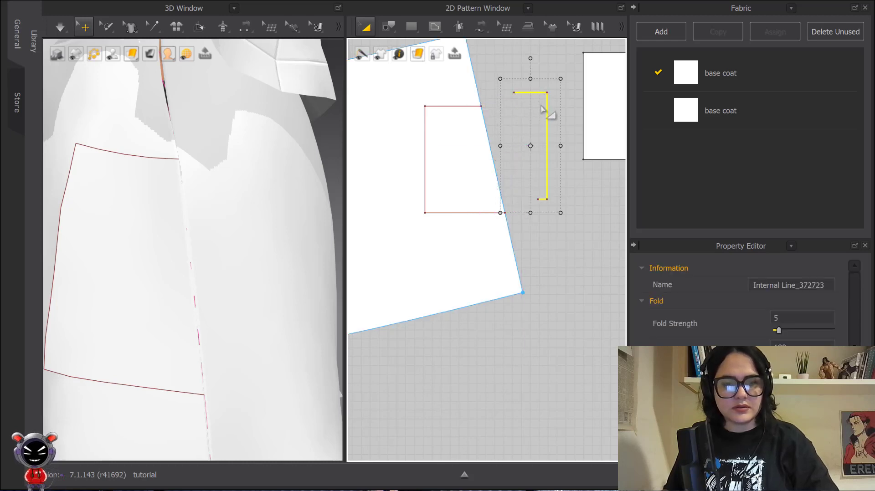
pyautogui.hotkey('ctrl', 'z')
# Trace the outline sections outside the front skirt panel's side edge as internal lines with the Trace tool.
pyautogui.scroll(5, 506, 139)
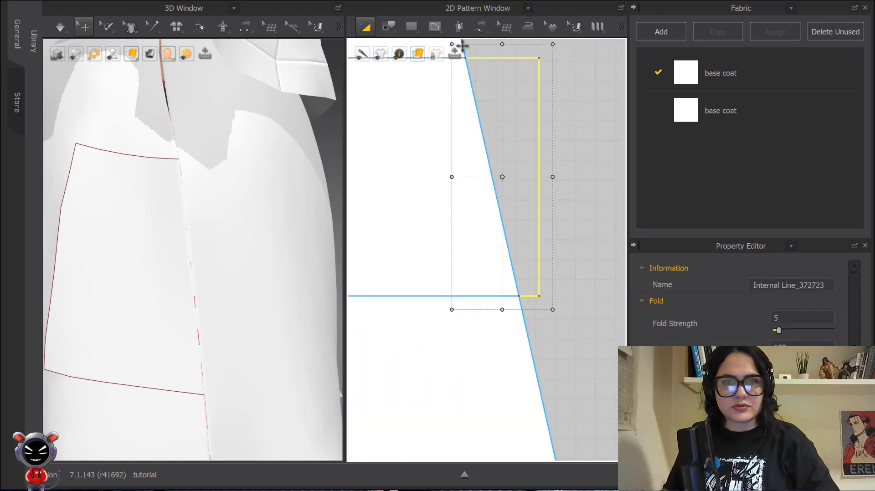
pyautogui.click(388, 27)
pyautogui.click(411, 174)
pyautogui.rightClick(524, 59)
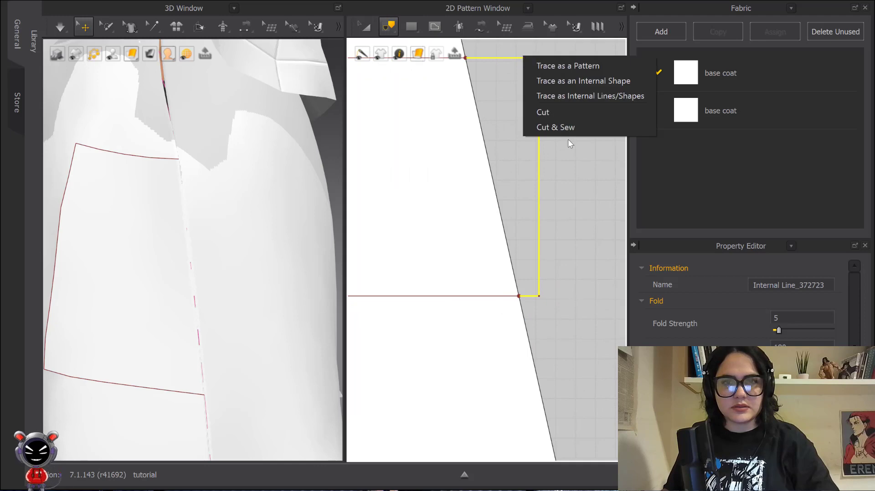
pyautogui.click(584, 95)
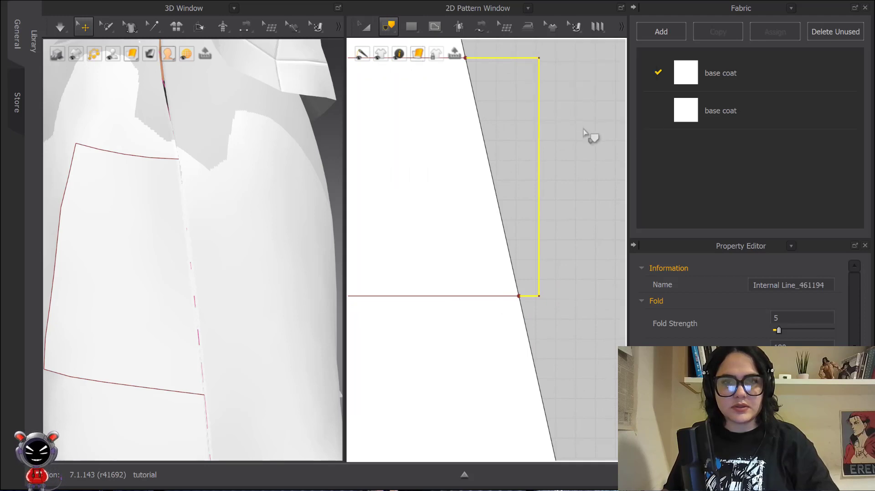
# Delete the inner pocket outline section on the front skirt panel with the Transform Pattern tool.
pyautogui.click(368, 26)
pyautogui.moveTo(417, 267); pyautogui.dragTo(493, 223, button='middle')
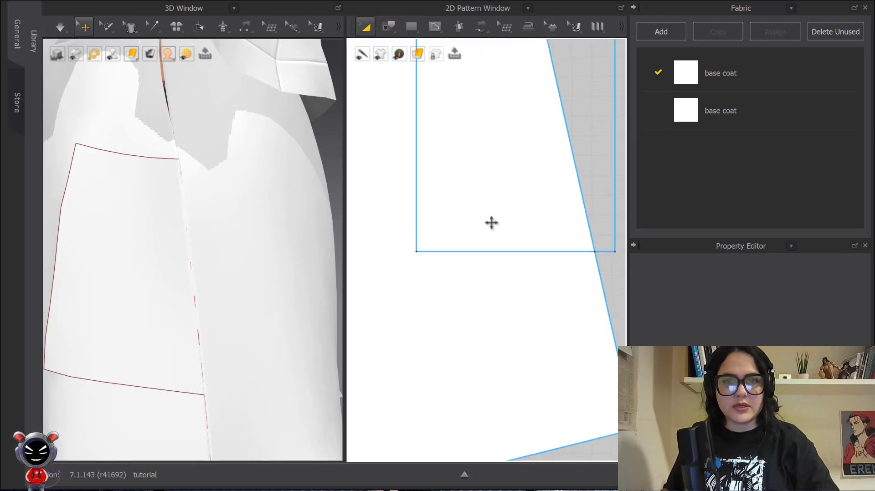
pyautogui.click(481, 251)
pyautogui.press('Delete')
# Move the traced outline copy away from the original outer section and bring it back over it.
pyautogui.scroll(-3, 543, 317)
pyautogui.moveTo(543, 317); pyautogui.dragTo(456, 314, button='middle')
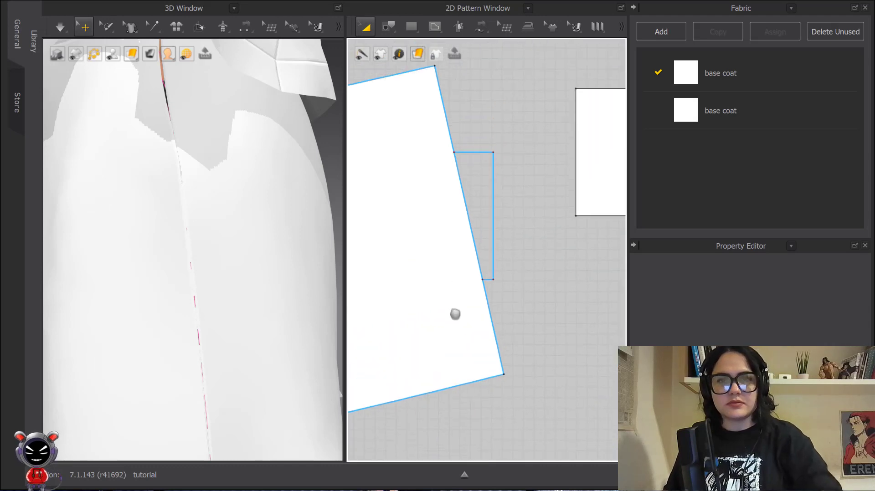
pyautogui.click(497, 204)
pyautogui.click(517, 214)
pyautogui.moveTo(493, 183); pyautogui.dragTo(547, 174)
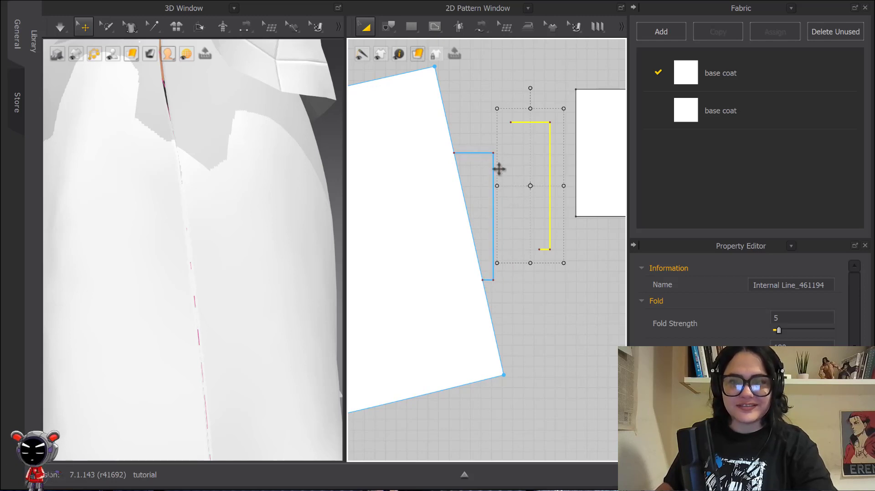
pyautogui.moveTo(551, 134); pyautogui.dragTo(475, 172)
pyautogui.moveTo(516, 177); pyautogui.dragTo(566, 139, button='middle')
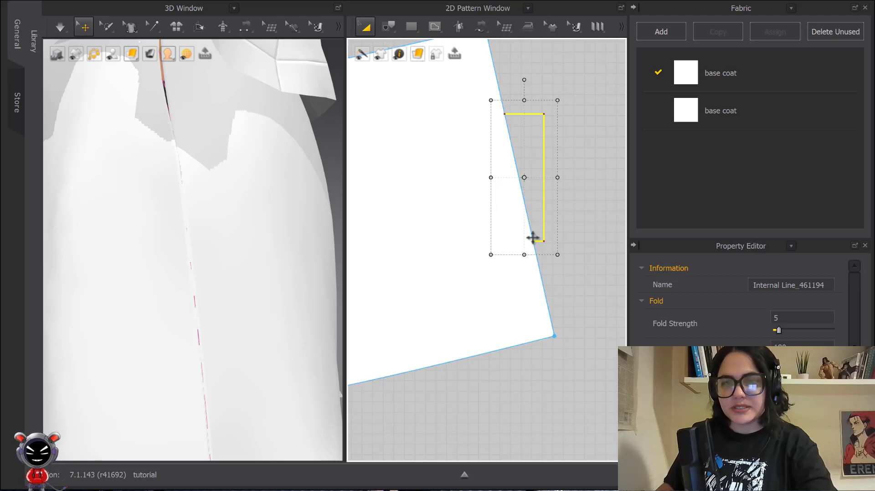
pyautogui.scroll(-3, 556, 131)
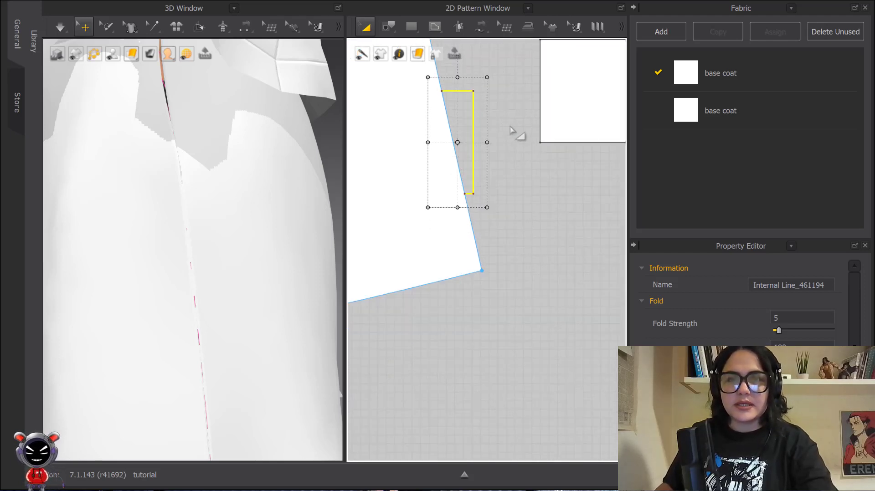
pyautogui.click(563, 179)
pyautogui.scroll(-1, 563, 179)
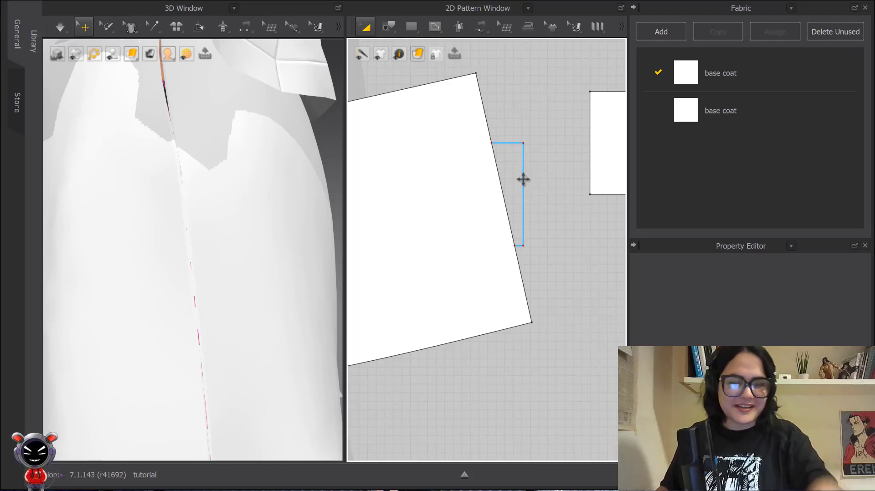
pyautogui.moveTo(530, 167); pyautogui.dragTo(474, 137, button='right')
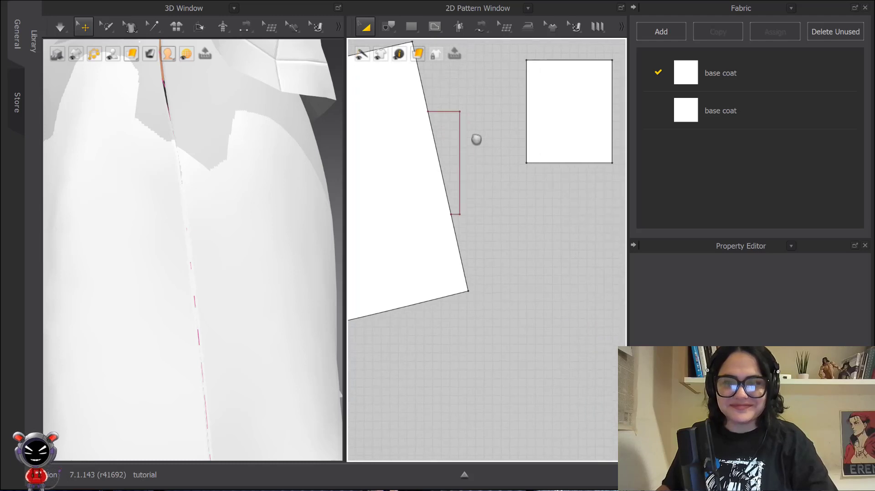
# Try moving the outer outline once more, and undo back to the complete pocket outline with its traced copy.
pyautogui.click(476, 140)
pyautogui.moveTo(460, 158); pyautogui.dragTo(506, 132)
pyautogui.hotkey('ctrl', 'z')
pyautogui.hotkey('ctrl', 'z')
pyautogui.hotkey('ctrl', 'z')
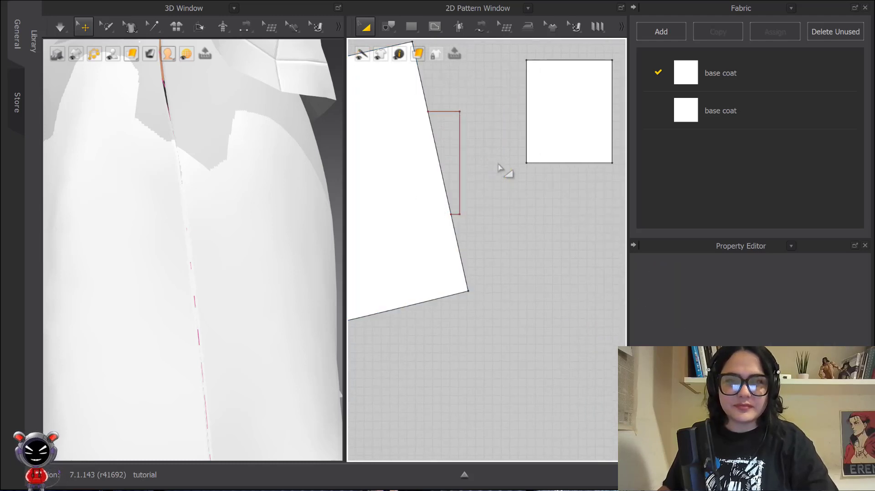
# Copy the traced outer outline, choosing Internal Line_461194_1 from the overlapping lines, and paste it onto the back skirt panel.
pyautogui.moveTo(499, 176); pyautogui.dragTo(530, 197, button='middle')
pyautogui.click(564, 161)
pyautogui.click(491, 160)
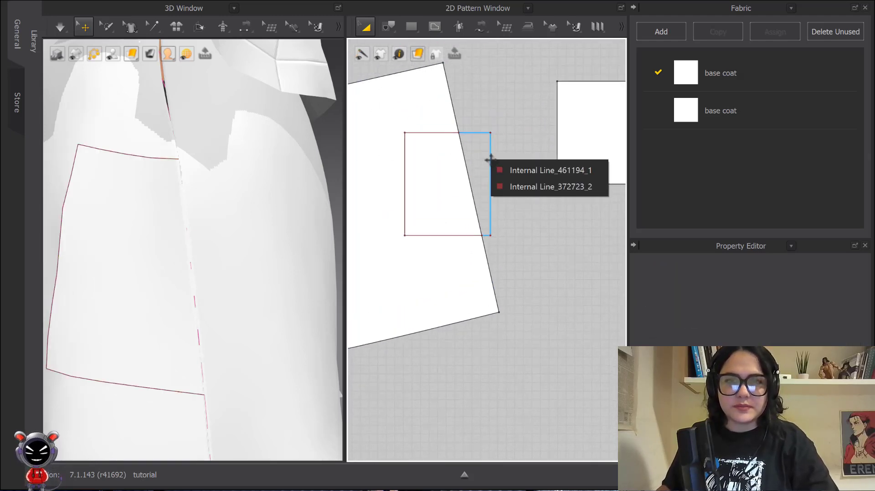
pyautogui.click(507, 170)
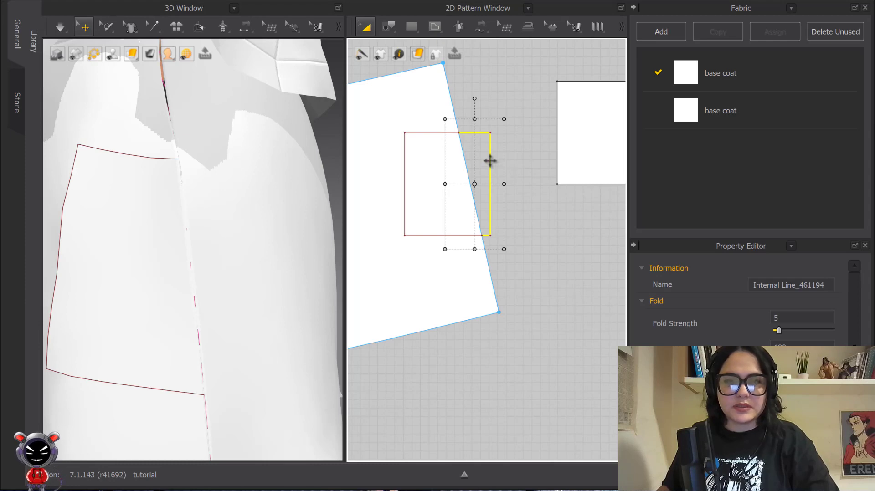
pyautogui.scroll(-3, 497, 167)
pyautogui.moveTo(497, 167); pyautogui.dragTo(457, 187, button='middle')
pyautogui.click(562, 176)
pyautogui.hotkey('ctrl', 'v')
pyautogui.moveTo(562, 173); pyautogui.dragTo(500, 168, button='middle')
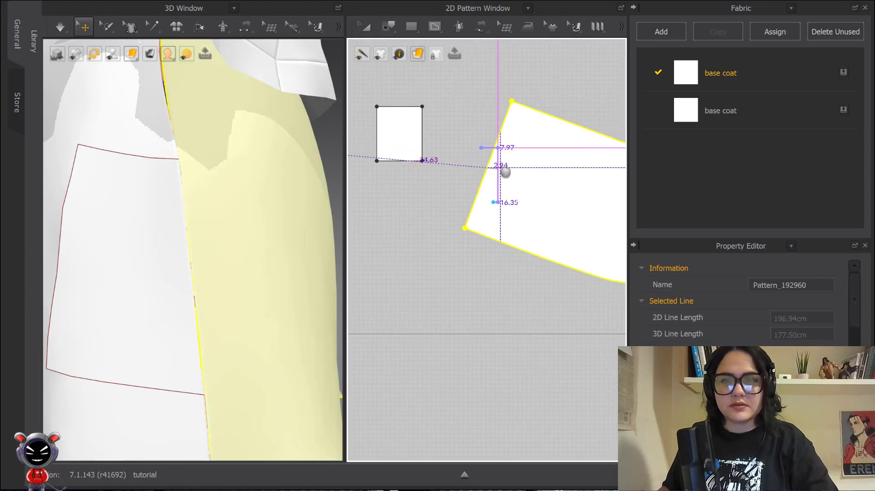
pyautogui.click(519, 165)
pyautogui.scroll(4, 519, 137)
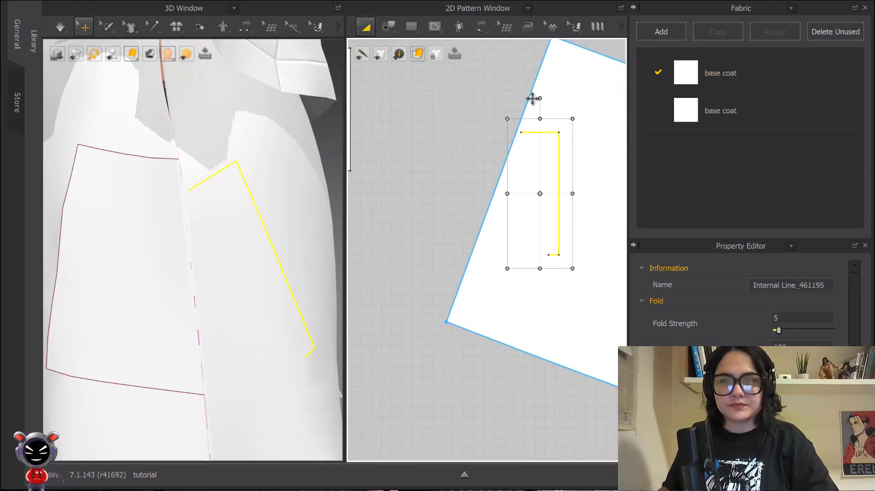
# Rotate the pasted pocket outline clockwise and move its open ends against the back skirt panel's side edge.
pyautogui.moveTo(540, 98); pyautogui.dragTo(586, 107)
pyautogui.moveTo(583, 159); pyautogui.dragTo(561, 149)
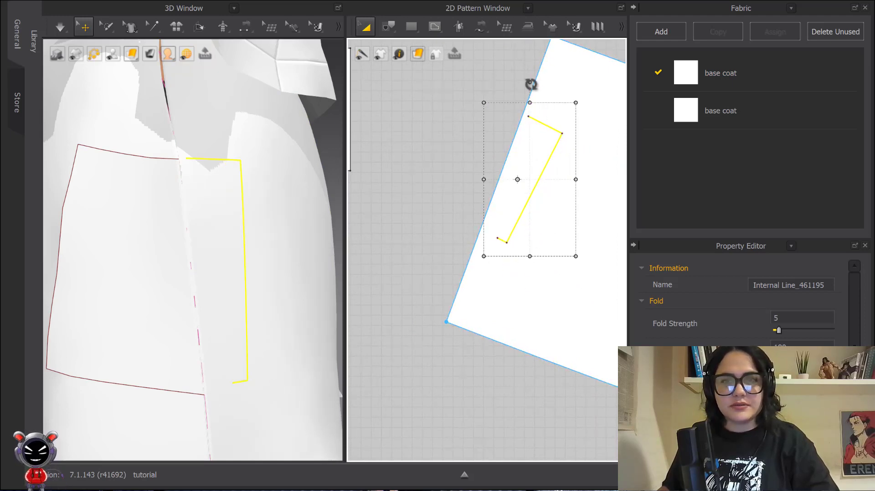
pyautogui.moveTo(529, 82); pyautogui.dragTo(538, 85)
pyautogui.moveTo(551, 162); pyautogui.dragTo(536, 172)
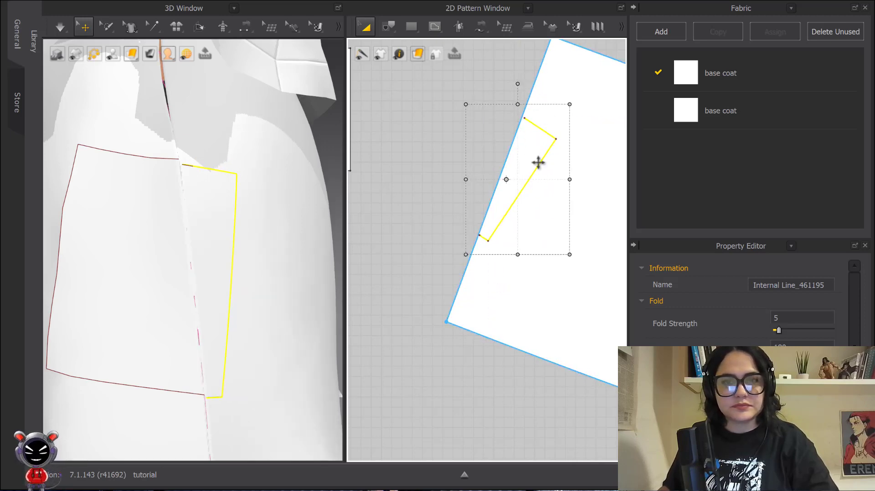
# Fine-tune the pasted outline's position and rotation on the back panel to line up with the front pocket outline across the seam.
pyautogui.click(543, 165)
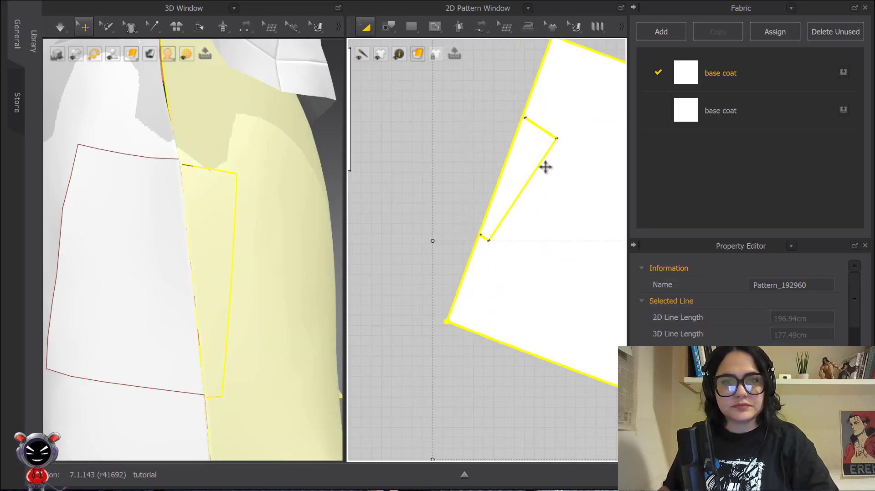
pyautogui.click(483, 153)
pyautogui.moveTo(543, 164); pyautogui.dragTo(537, 161)
pyautogui.click(489, 169)
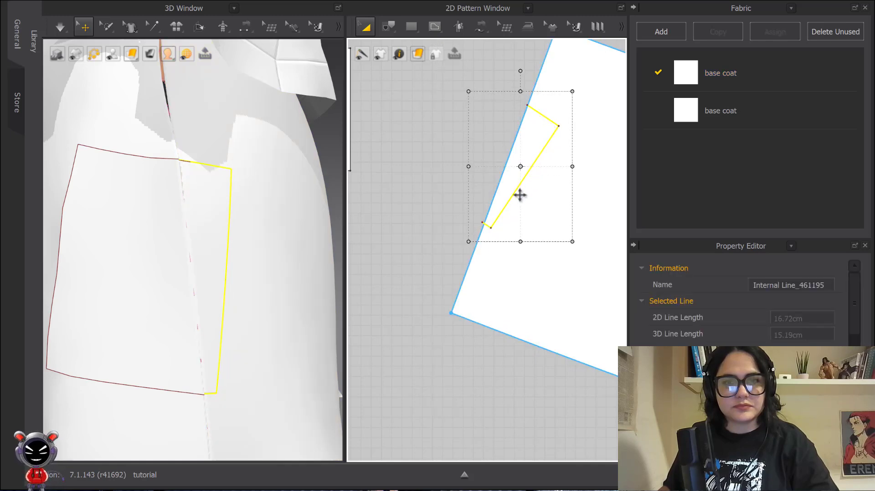
pyautogui.click(519, 73)
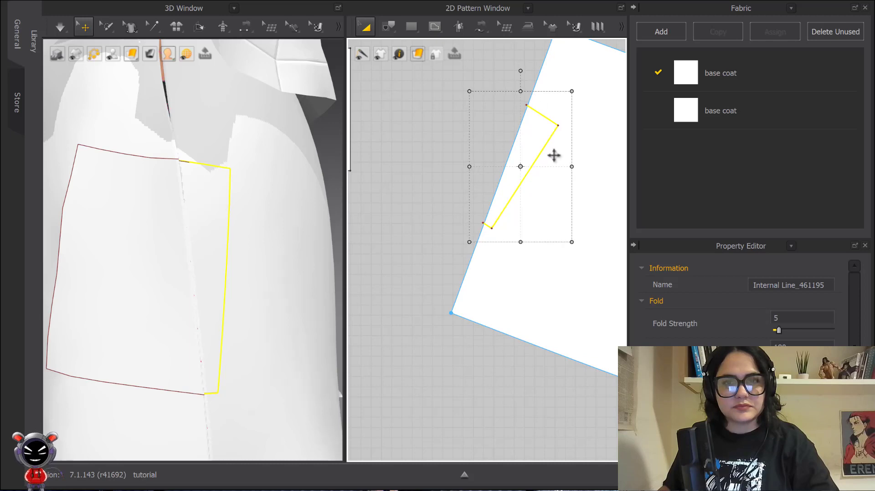
pyautogui.moveTo(545, 159); pyautogui.dragTo(543, 156)
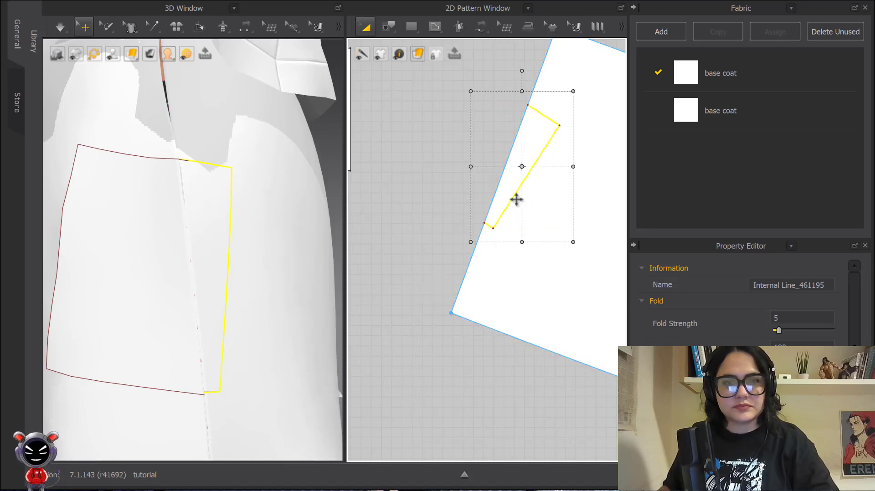
# Nudge the pasted pocket outline slightly on the back skirt panel to align its upper open end with the side edge.
pyautogui.moveTo(516, 199); pyautogui.dragTo(516, 200)
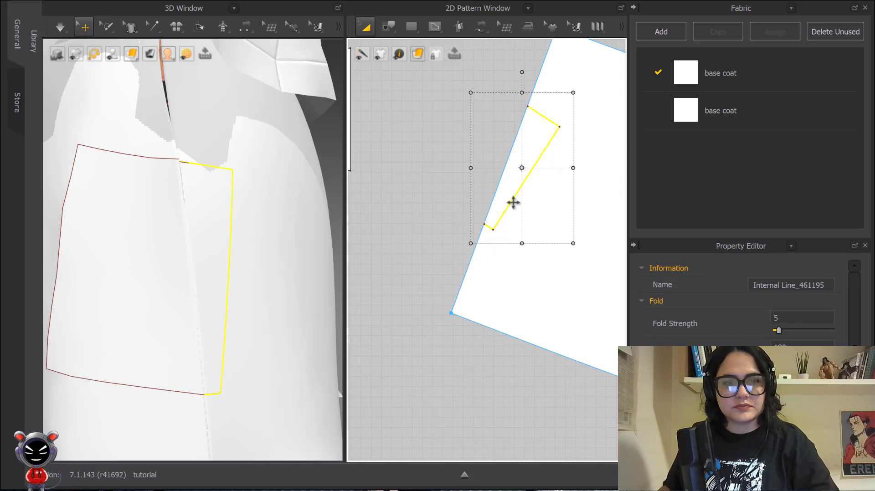
pyautogui.scroll(3, 546, 114)
pyautogui.click(528, 193)
pyautogui.moveTo(457, 223); pyautogui.dragTo(348, 188, button='middle')
pyautogui.moveTo(513, 152); pyautogui.dragTo(441, 180, button='middle')
pyautogui.scroll(4, 456, 136)
pyautogui.moveTo(455, 136); pyautogui.dragTo(487, 162, button='middle')
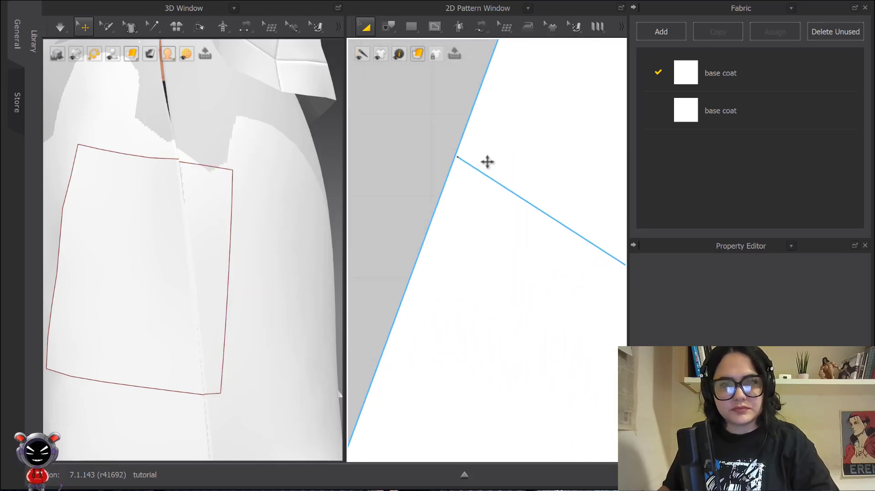
pyautogui.moveTo(476, 170); pyautogui.dragTo(476, 166)
# Check both open ends of the back panel's pocket outline, and shift it a touch upward along the side edge.
pyautogui.scroll(-3, 478, 176)
pyautogui.moveTo(514, 238); pyautogui.dragTo(512, 86, button='middle')
pyautogui.scroll(-3, 508, 291)
pyautogui.moveTo(508, 292); pyautogui.dragTo(514, 131, button='middle')
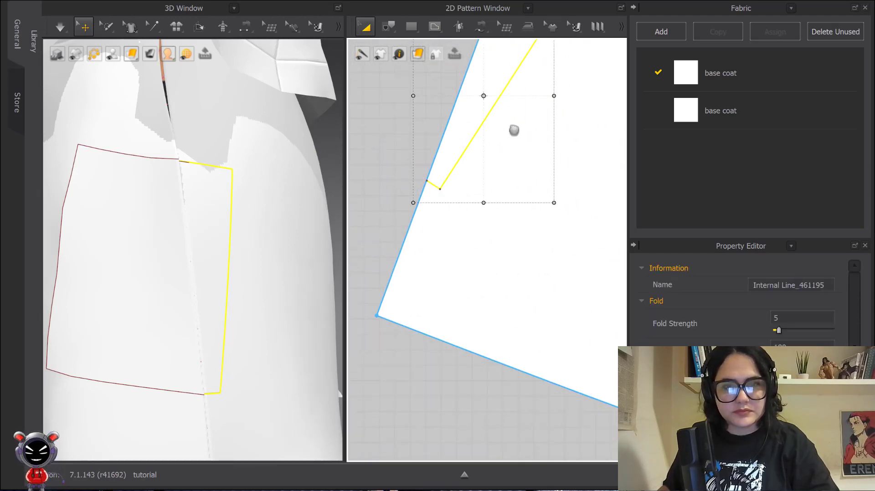
pyautogui.scroll(6, 433, 164)
pyautogui.moveTo(434, 164)
pyautogui.mouseDown(button='middle')
pyautogui.moveTo(500, 252)
pyautogui.moveTo(450, 170)
pyautogui.mouseUp(button='middle')
pyautogui.scroll(-5, 450, 171)
pyautogui.scroll(-1, 549, 136)
pyautogui.moveTo(549, 136); pyautogui.dragTo(494, 315, button='middle')
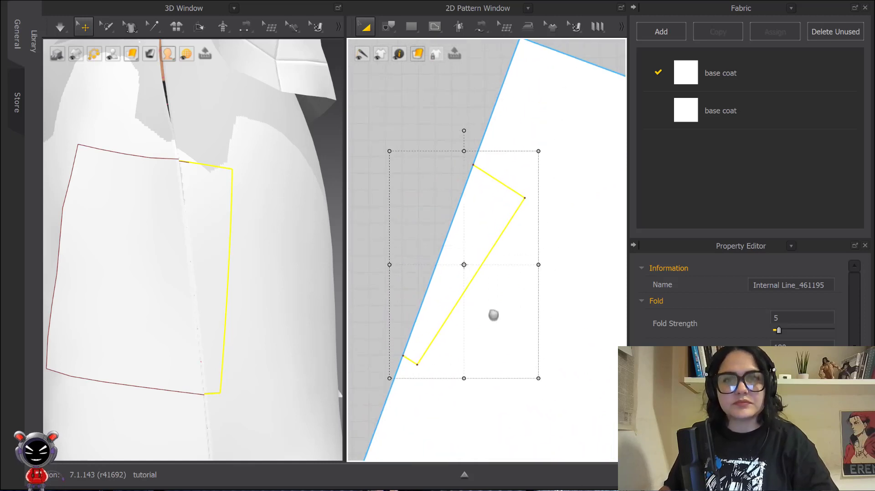
pyautogui.scroll(5, 480, 164)
pyautogui.moveTo(480, 164); pyautogui.dragTo(564, 253, button='middle')
pyautogui.moveTo(588, 280); pyautogui.dragTo(483, 176, button='middle')
pyautogui.scroll(3, 457, 133)
pyautogui.moveTo(457, 132); pyautogui.dragTo(489, 153, button='middle')
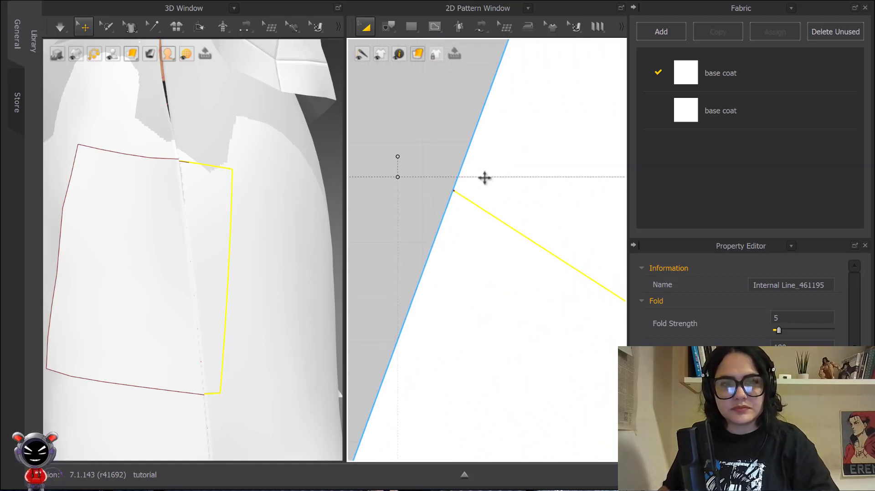
pyautogui.moveTo(481, 207); pyautogui.dragTo(481, 204)
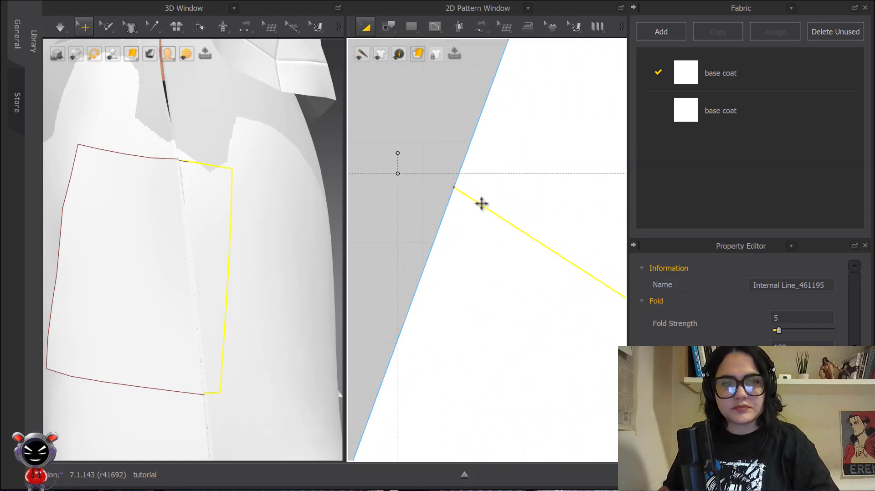
pyautogui.click(434, 124)
# Delete the part of the rectangular pocket outline overhanging the front skirt panel's side edge.
pyautogui.scroll(-5, 432, 121)
pyautogui.scroll(-5, 457, 125)
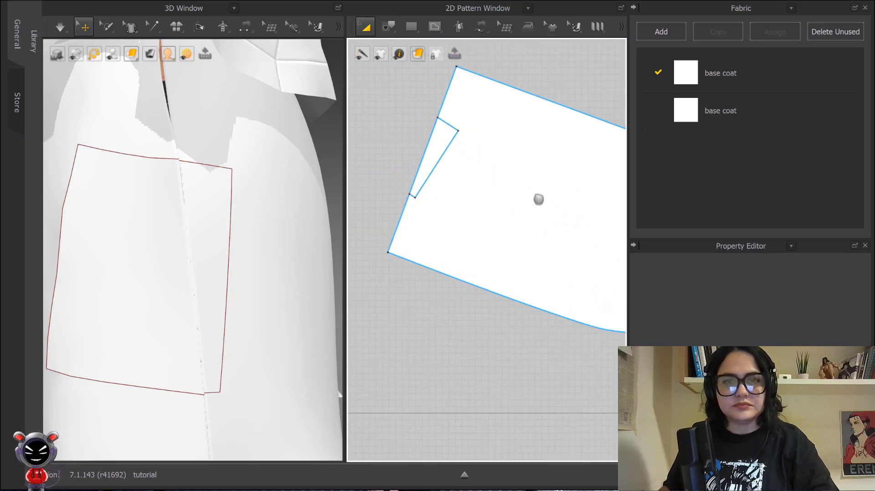
pyautogui.moveTo(437, 180); pyautogui.dragTo(571, 186, button='middle')
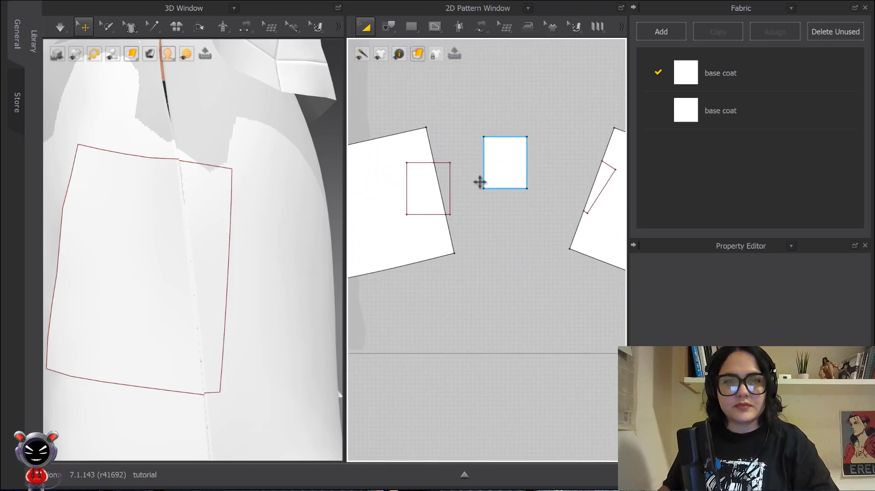
pyautogui.click(450, 183)
pyautogui.click(464, 192)
pyautogui.press('Delete')
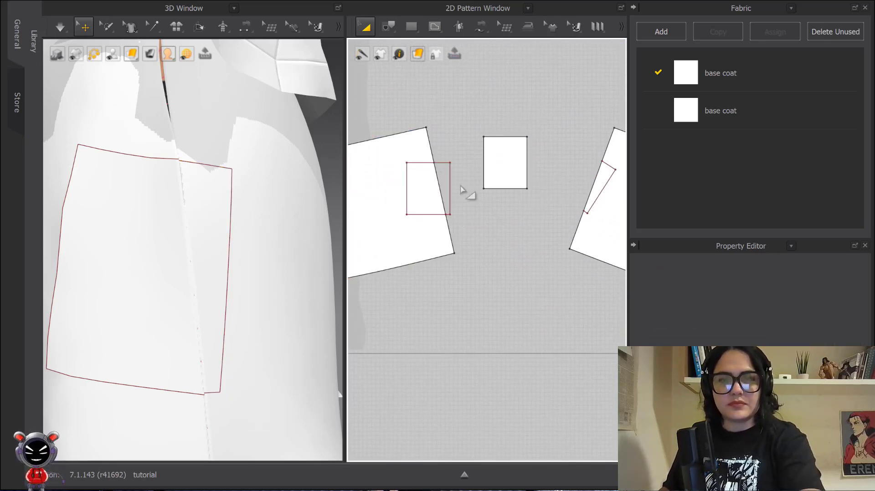
pyautogui.click(450, 180)
pyautogui.press('Delete')
# Segment-sew the pocket's two vertical edges to the long vertical lines of the outlines on the back and front skirt panels.
pyautogui.press('n')
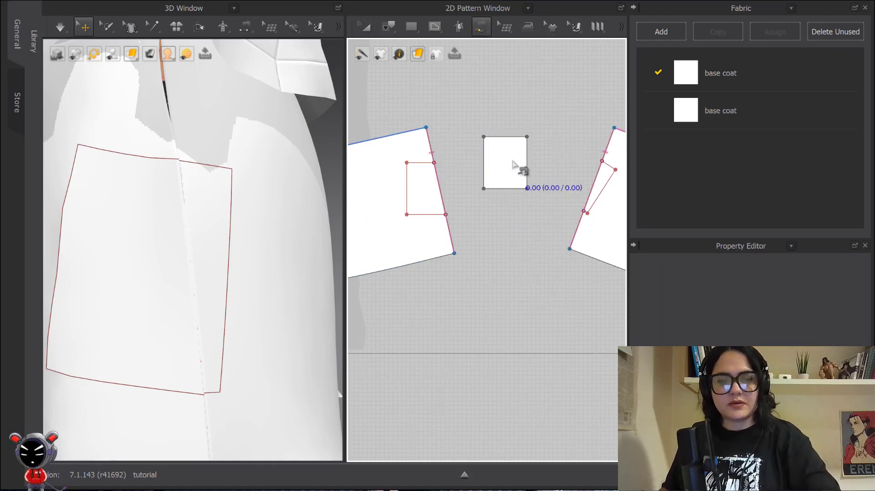
pyautogui.click(557, 169)
pyautogui.click(611, 188)
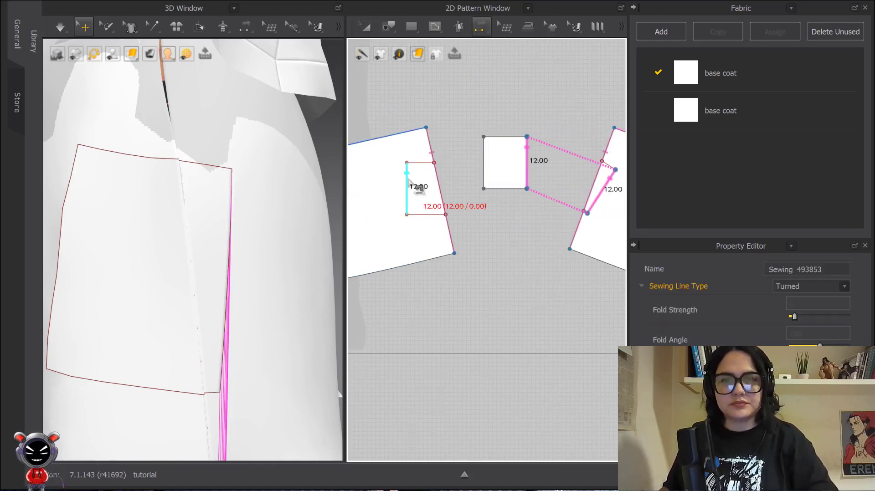
pyautogui.click(485, 151)
pyautogui.click(410, 180)
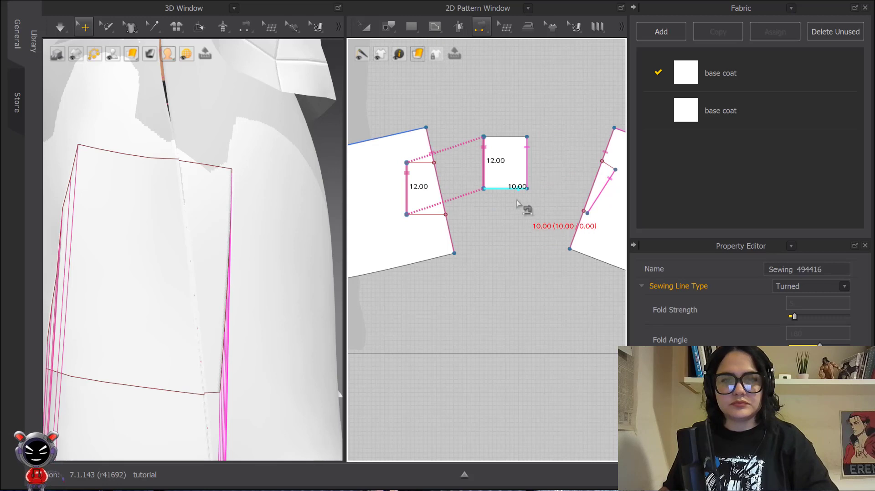
# Free-sew the front panel's lower outline line to the pocket's bottom edge, starting at its front corner and matching about 8.9 cm.
pyautogui.moveTo(525, 200); pyautogui.dragTo(513, 153, button='right')
pyautogui.scroll(2, 514, 182)
pyautogui.scroll(-1, 540, 183)
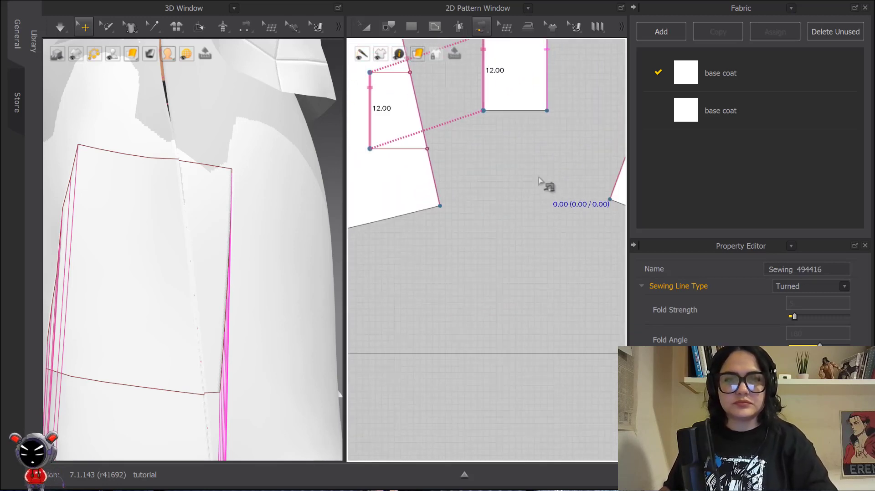
pyautogui.moveTo(543, 182); pyautogui.dragTo(551, 195, button='middle')
pyautogui.click(379, 163)
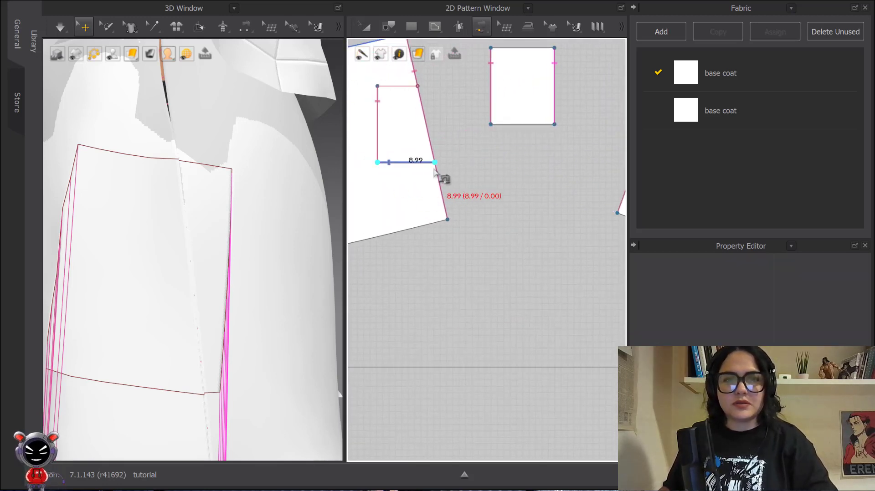
pyautogui.click(435, 164)
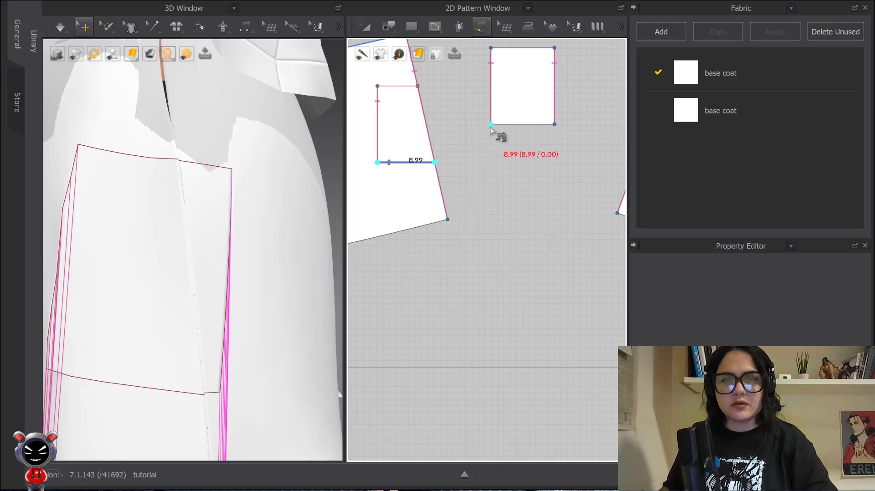
pyautogui.click(490, 126)
pyautogui.click(548, 126)
# Free-sew the back panel's short lower outline line to the remaining part of the pocket's bottom edge.
pyautogui.moveTo(566, 148)
pyautogui.mouseDown(button='middle')
pyautogui.moveTo(469, 135)
pyautogui.moveTo(567, 139)
pyautogui.mouseUp(button='middle')
pyautogui.moveTo(451, 161); pyautogui.dragTo(459, 199, button='middle')
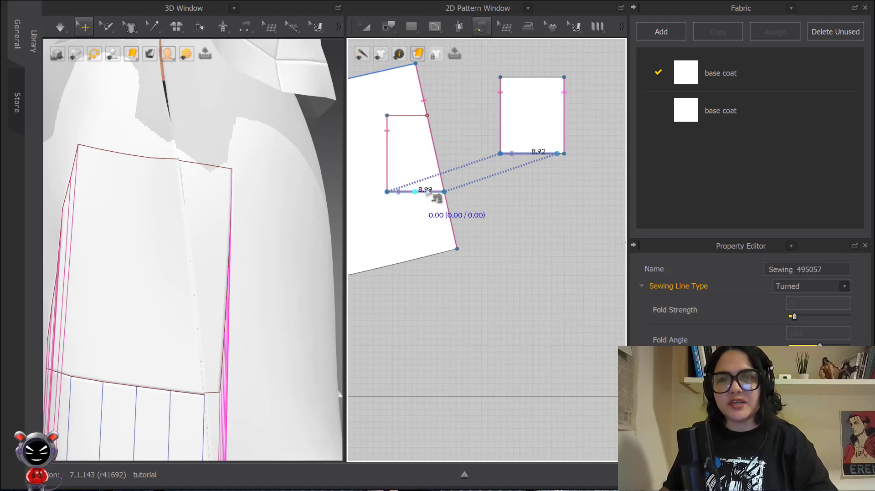
pyautogui.moveTo(525, 165); pyautogui.dragTo(416, 114, button='middle')
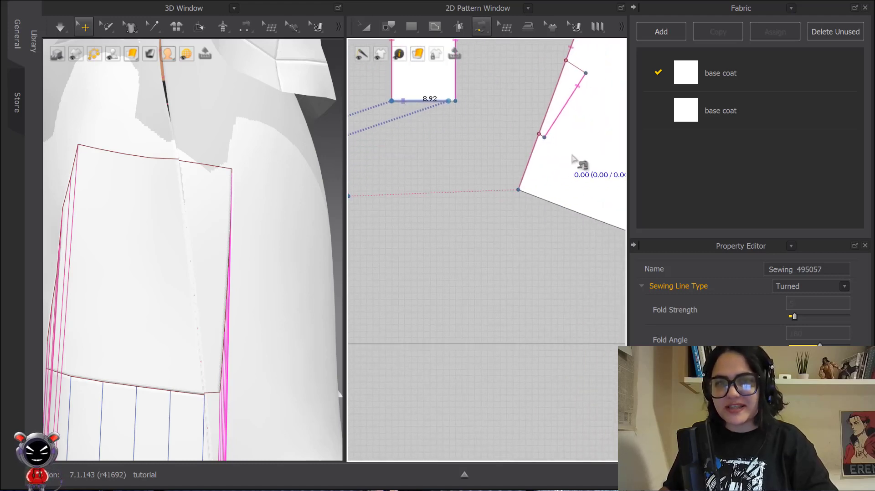
pyautogui.scroll(-3, 538, 153)
pyautogui.moveTo(539, 153); pyautogui.dragTo(565, 228, button='middle')
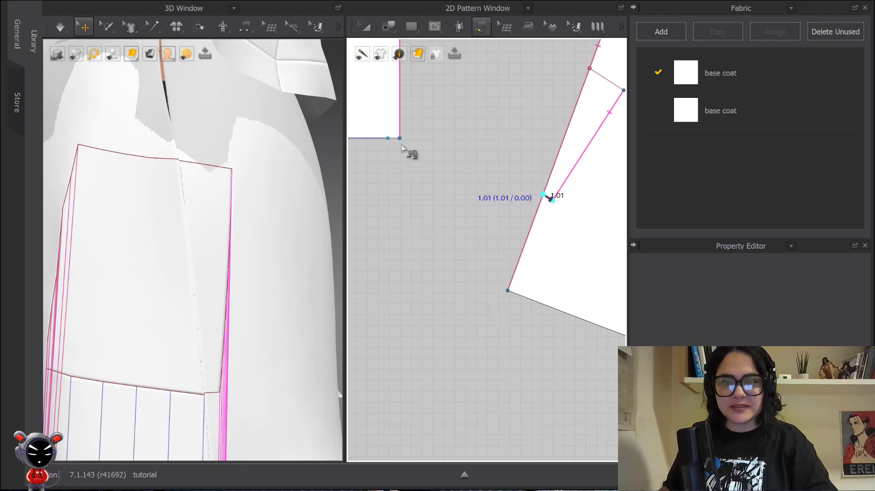
pyautogui.click(400, 138)
pyautogui.click(388, 139)
pyautogui.scroll(2, 448, 153)
pyautogui.moveTo(465, 102); pyautogui.dragTo(449, 216, button='middle')
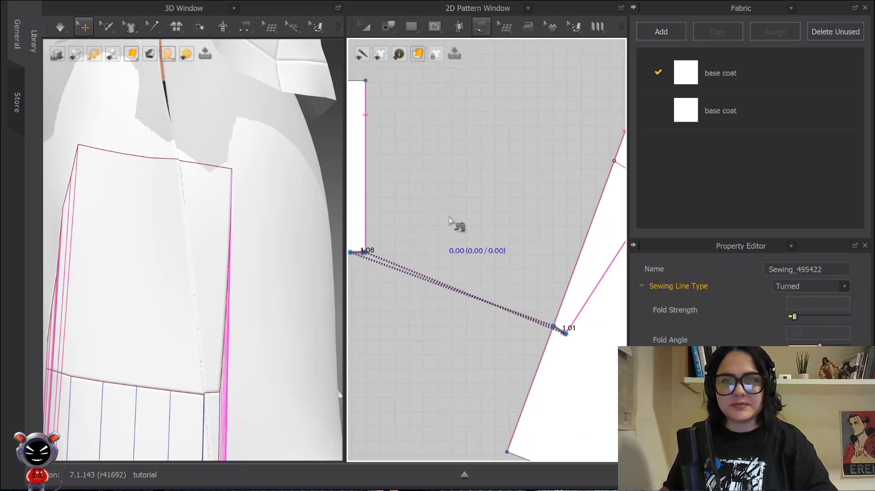
# Free-sew the back panel's upper outline line to a matching 3.70 cm portion of the pocket's top edge.
pyautogui.scroll(-4, 572, 197)
pyautogui.moveTo(563, 234); pyautogui.dragTo(489, 197, button='middle')
pyautogui.scroll(-2, 417, 116)
pyautogui.click(523, 148)
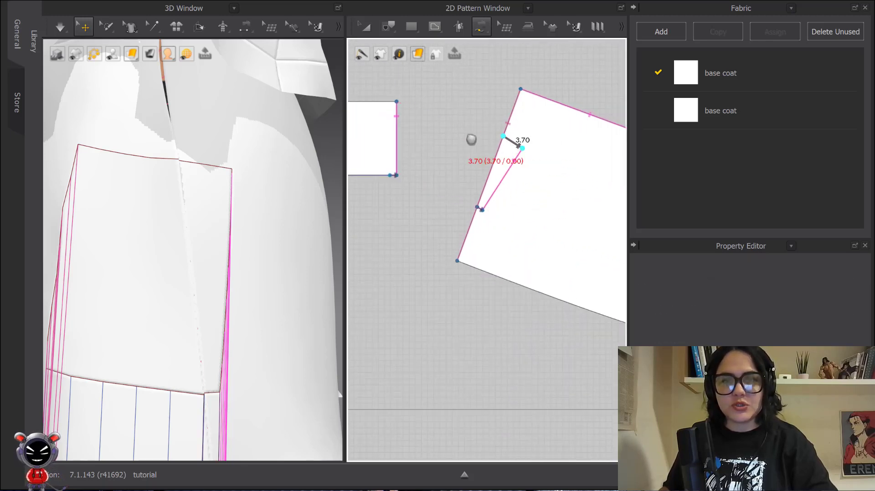
pyautogui.moveTo(472, 140); pyautogui.dragTo(544, 148, button='middle')
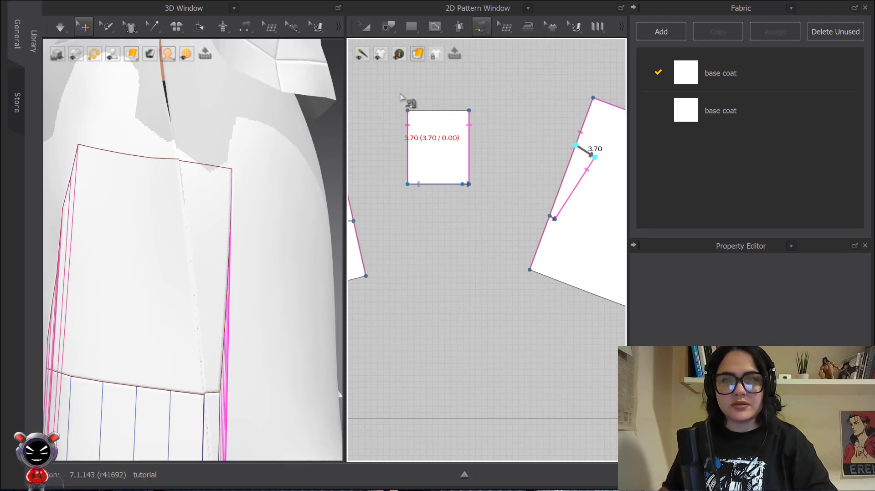
pyautogui.moveTo(458, 117); pyautogui.dragTo(519, 123, button='middle')
pyautogui.scroll(2, 437, 111)
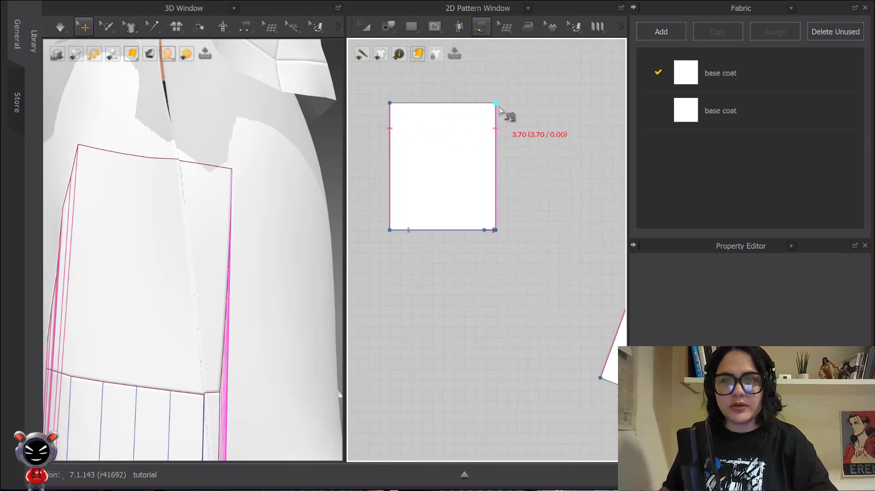
pyautogui.scroll(-2, 479, 119)
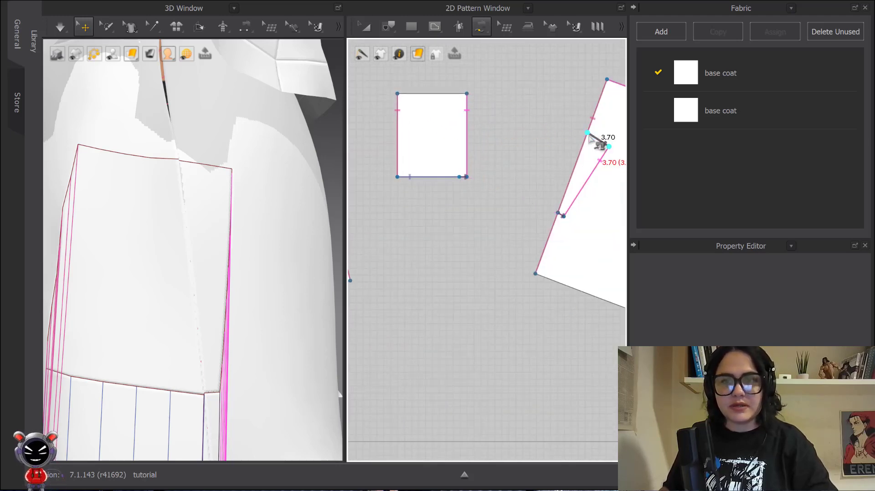
pyautogui.click(466, 93)
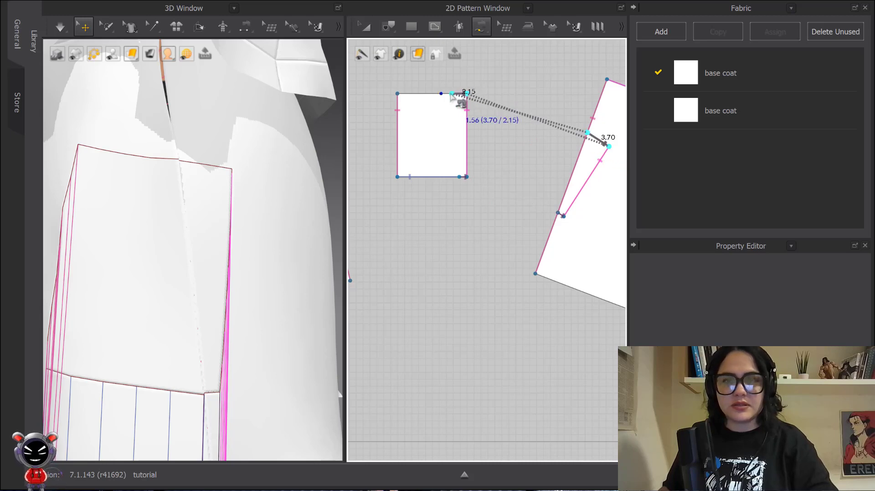
pyautogui.click(441, 94)
# Free-sew the front panel's upper outline line to the remaining 6.30 cm of the pocket's top edge.
pyautogui.click(481, 32)
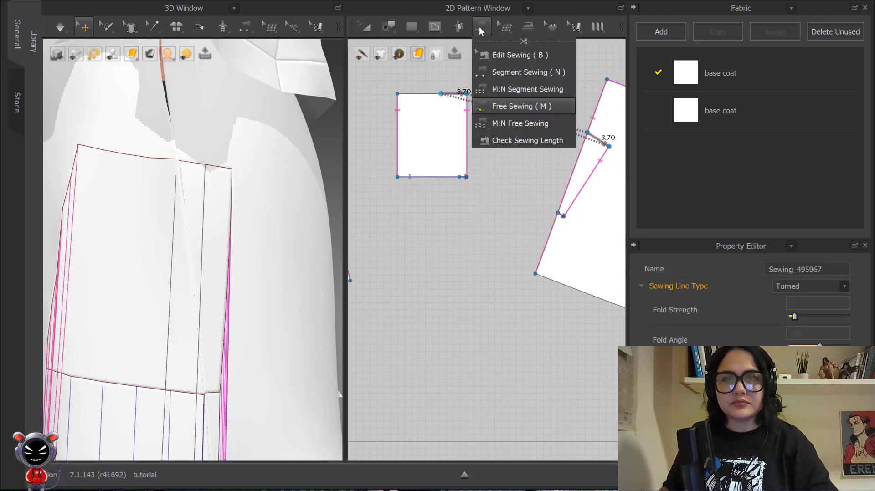
pyautogui.moveTo(435, 143); pyautogui.dragTo(533, 194, button='middle')
pyautogui.scroll(5, 486, 137)
pyautogui.scroll(-4, 444, 153)
pyautogui.scroll(2, 389, 186)
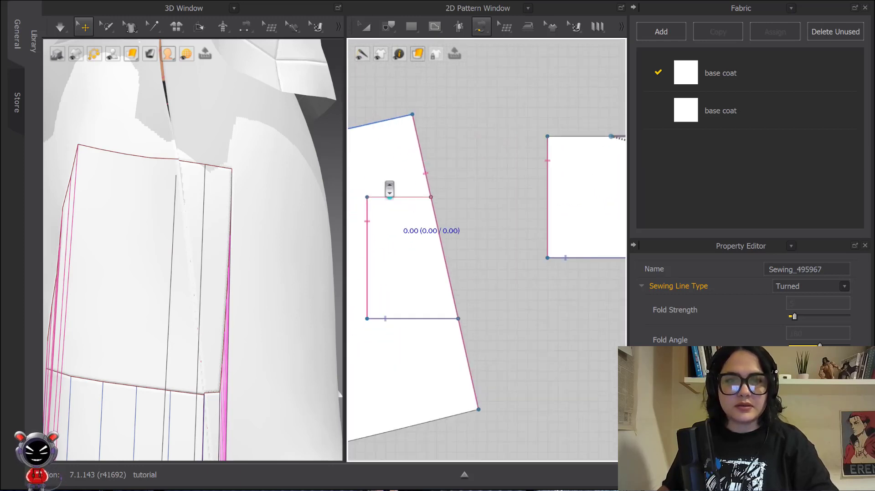
pyautogui.moveTo(366, 206); pyautogui.dragTo(448, 215)
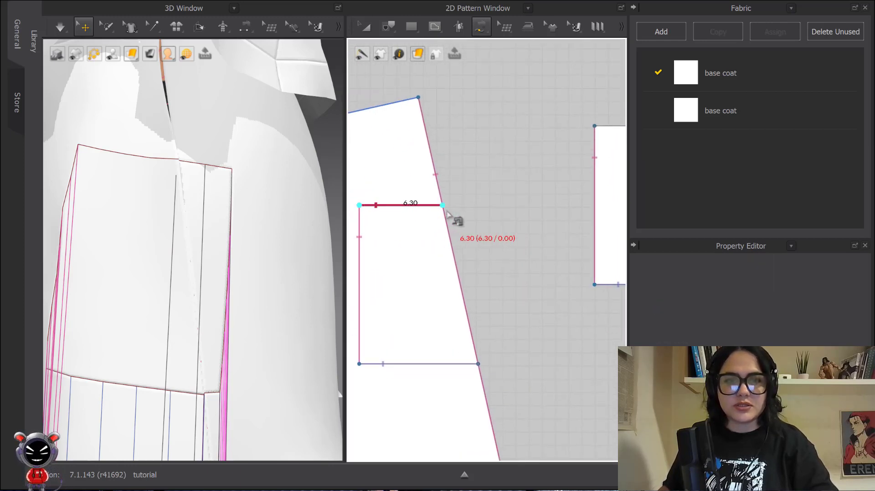
pyautogui.moveTo(586, 141); pyautogui.dragTo(495, 161, button='middle')
pyautogui.click(504, 145)
pyautogui.click(587, 145)
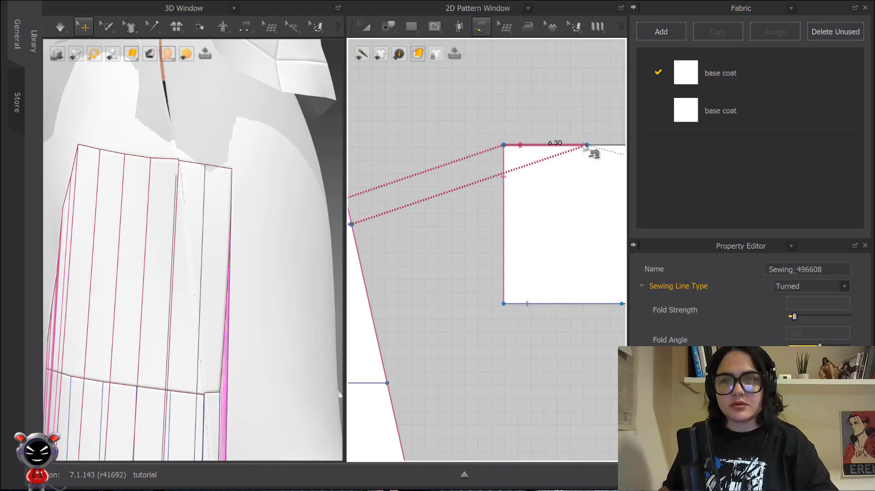
# Delete both seams from the pocket's top edge to leave its opening unsewn.
pyautogui.scroll(-3, 251, 227)
pyautogui.scroll(-1, 251, 227)
pyautogui.moveTo(447, 122); pyautogui.dragTo(360, 119, button='middle')
pyautogui.press('b')
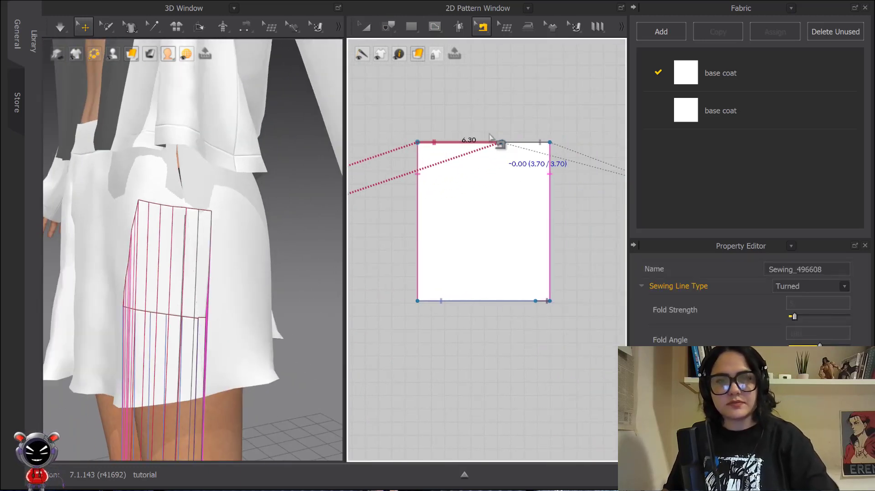
pyautogui.press('Delete')
pyautogui.click(520, 143)
pyautogui.press('Delete')
# Select the pocket piece near the avatar's legs and simulate it onto the skirt across the side seam.
pyautogui.scroll(-6, 490, 152)
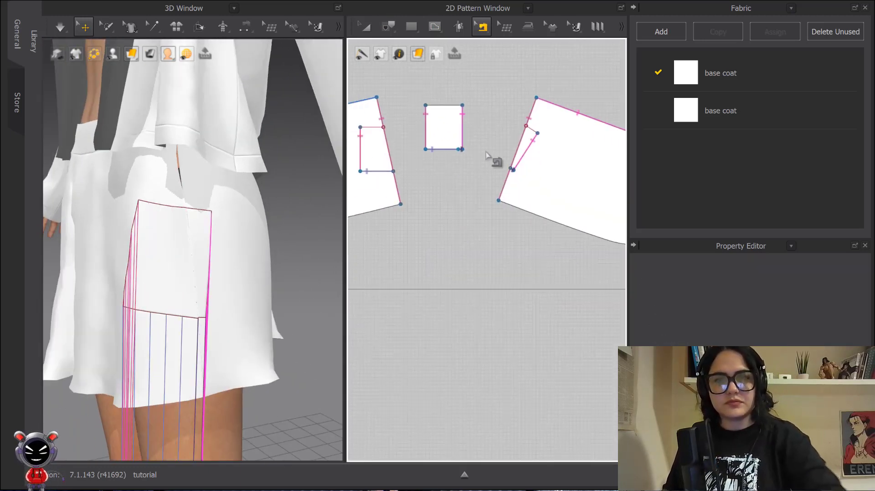
pyautogui.scroll(-3, 239, 143)
pyautogui.click(366, 29)
pyautogui.scroll(-3, 283, 148)
pyautogui.moveTo(245, 406); pyautogui.dragTo(203, 214, button='middle')
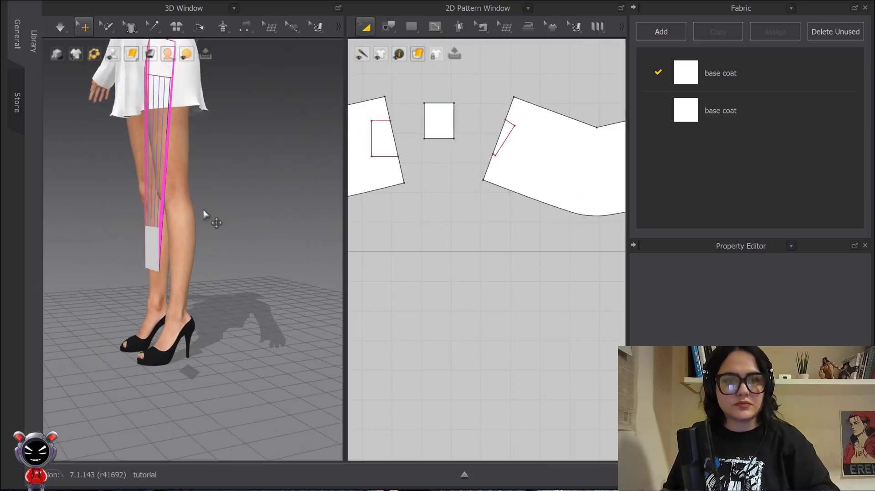
pyautogui.click(156, 244)
pyautogui.rightClick(155, 246)
pyautogui.click(245, 405)
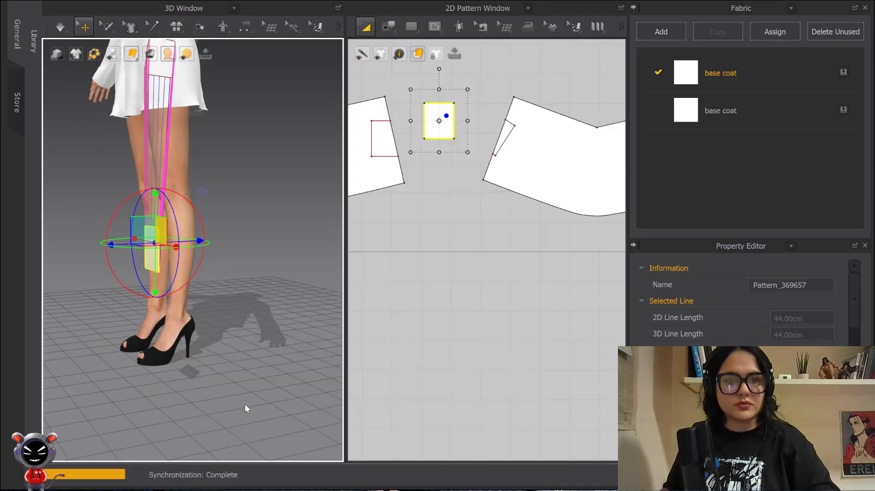
pyautogui.moveTo(197, 134); pyautogui.dragTo(266, 346, button='middle')
pyautogui.press('space')
pyautogui.scroll(5, 241, 287)
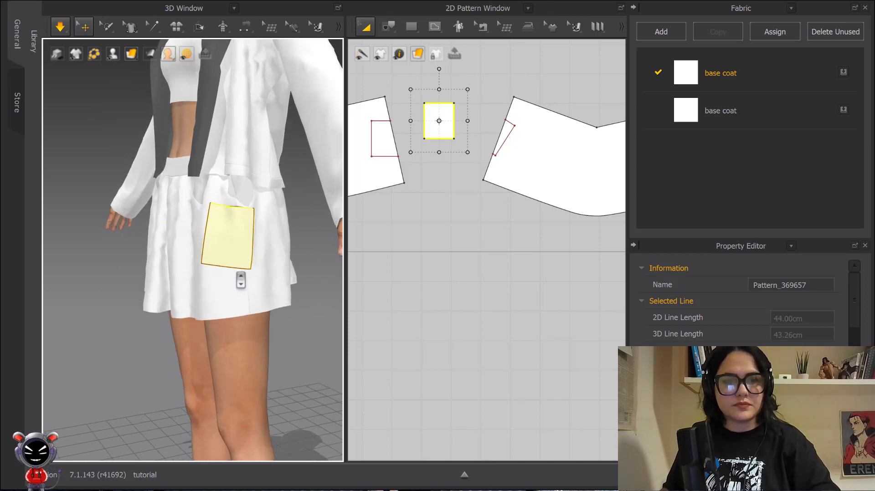
# Examine the simulated pocket's fit around the skirt's side seam, together with the full outfit and pattern layout.
pyautogui.click(304, 259)
pyautogui.moveTo(304, 259); pyautogui.dragTo(224, 295, button='middle')
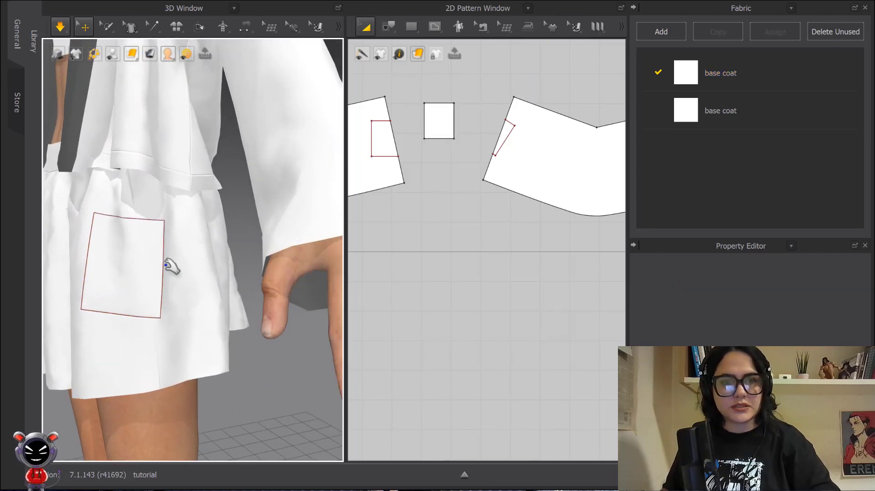
pyautogui.scroll(3, 170, 264)
pyautogui.moveTo(169, 263); pyautogui.dragTo(297, 243, button='middle')
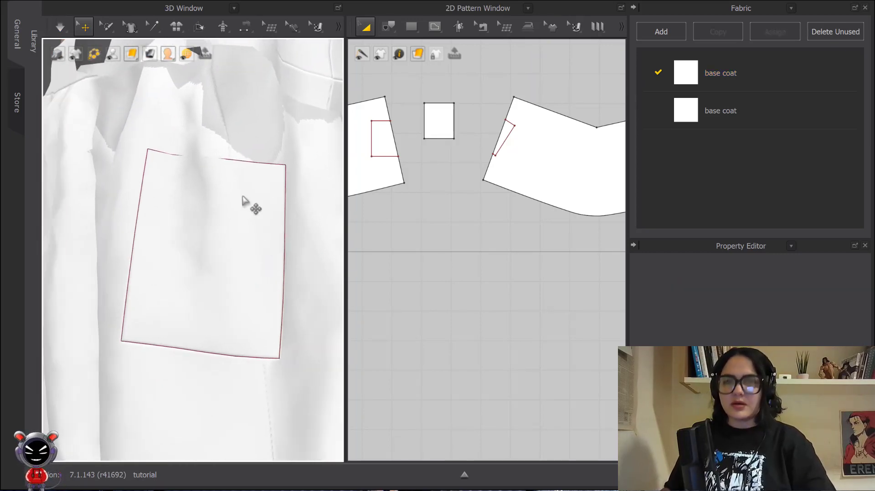
pyautogui.scroll(-6, 242, 197)
pyautogui.moveTo(178, 183); pyautogui.dragTo(223, 196, button='right')
pyautogui.scroll(-2, 221, 207)
pyautogui.moveTo(216, 191); pyautogui.dragTo(224, 227, button='middle')
pyautogui.scroll(-2, 457, 255)
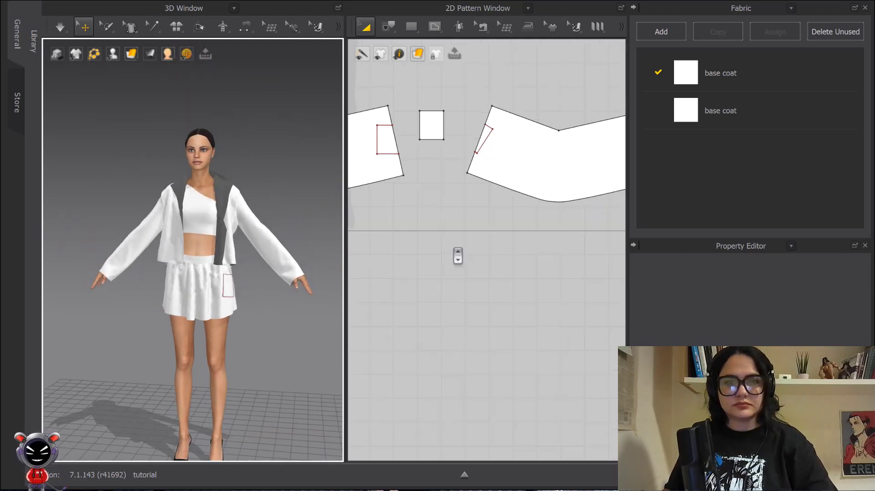
pyautogui.scroll(-3, 458, 256)
pyautogui.moveTo(463, 306); pyautogui.dragTo(483, 276, button='middle')
pyautogui.scroll(-2, 458, 299)
pyautogui.scroll(-2, 453, 278)
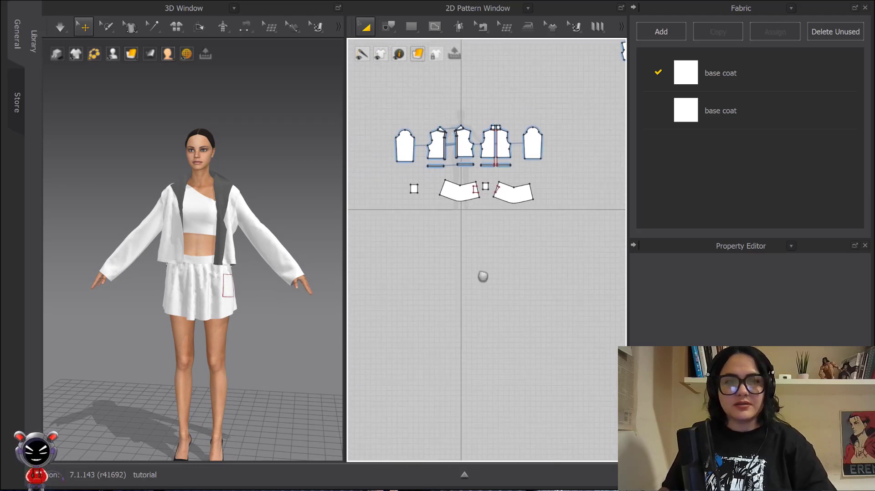